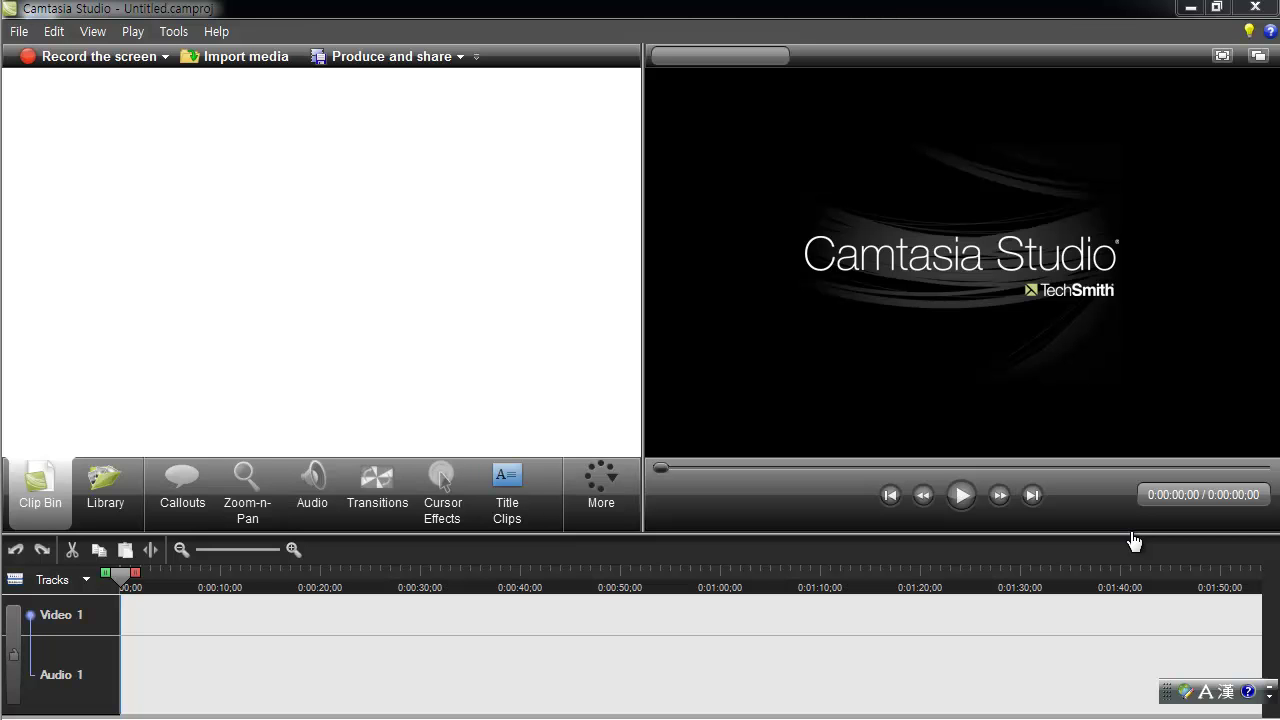
- Import the recordings camtasia_rec_1, camtasia_rec_2 and camtasia_rec_3 into the Clip Bin
{"action": "right_click", "coordinate": [238, 143]}
{"action": "left_click", "coordinate": [262, 156]}
{"action": "double_click", "coordinate": [594, 320]}
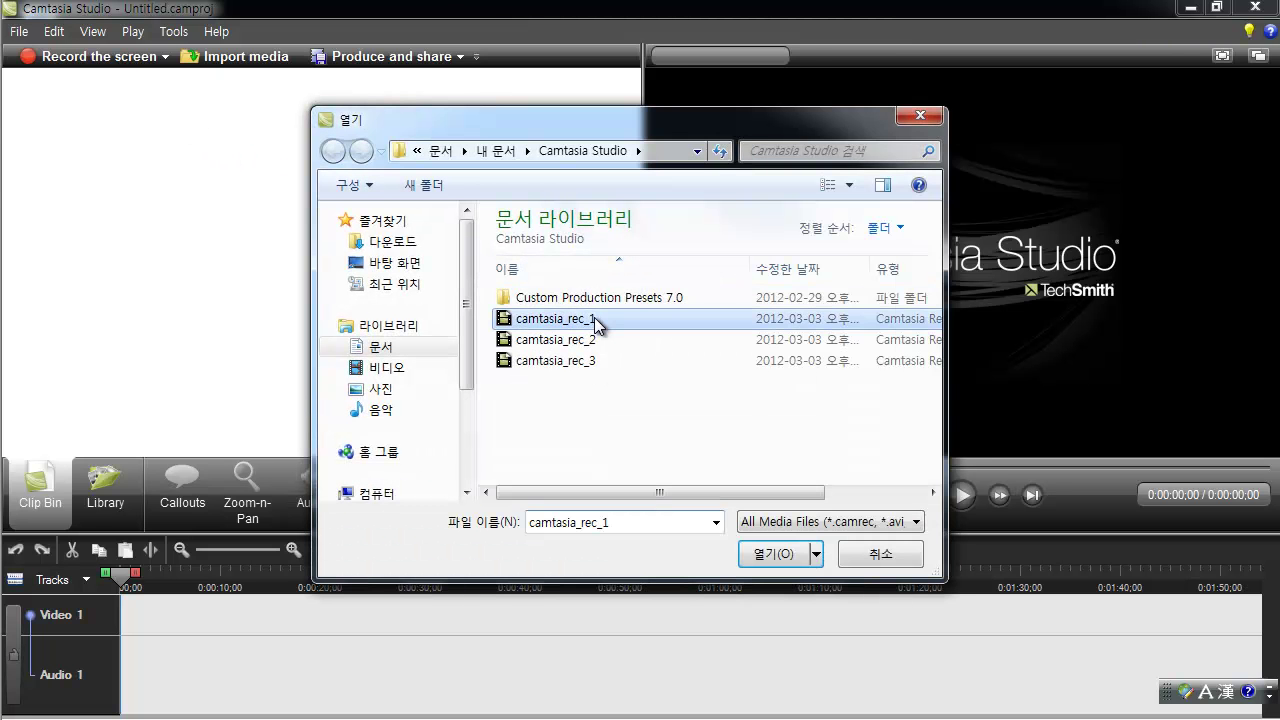
{"action": "right_click", "coordinate": [271, 236]}
{"action": "left_click", "coordinate": [361, 246]}
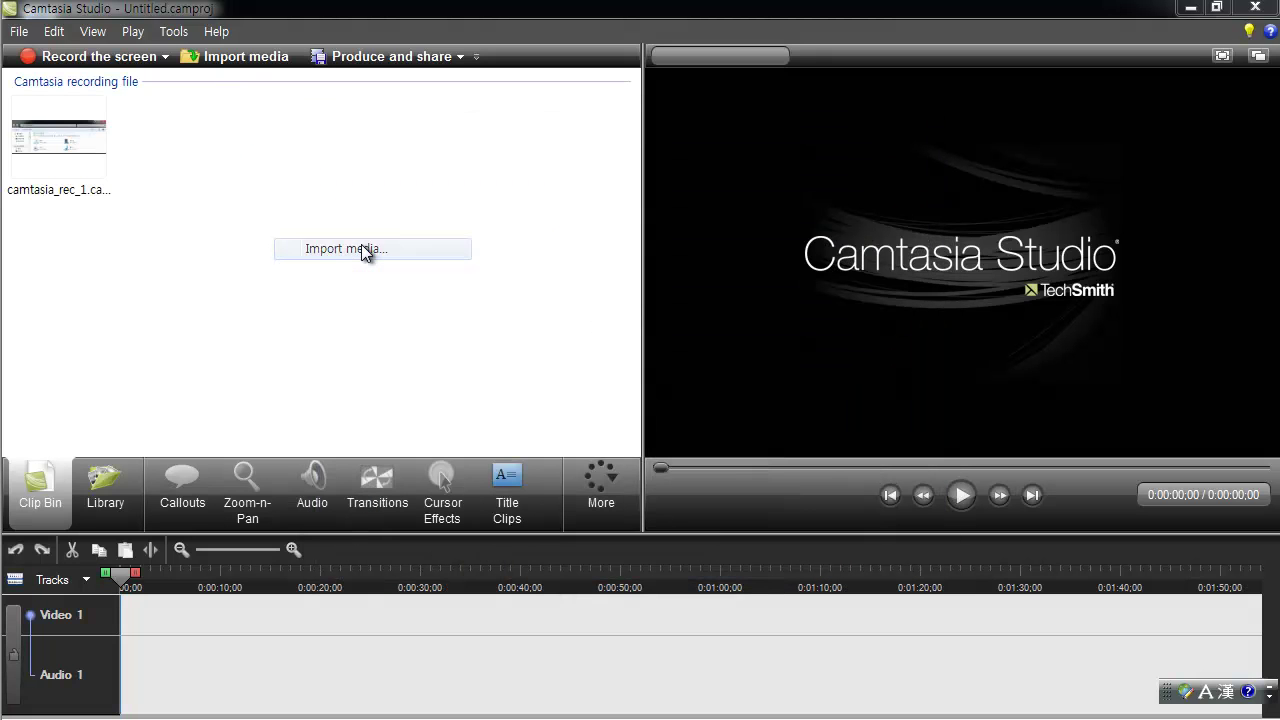
{"action": "double_click", "coordinate": [594, 339]}
{"action": "right_click", "coordinate": [308, 231]}
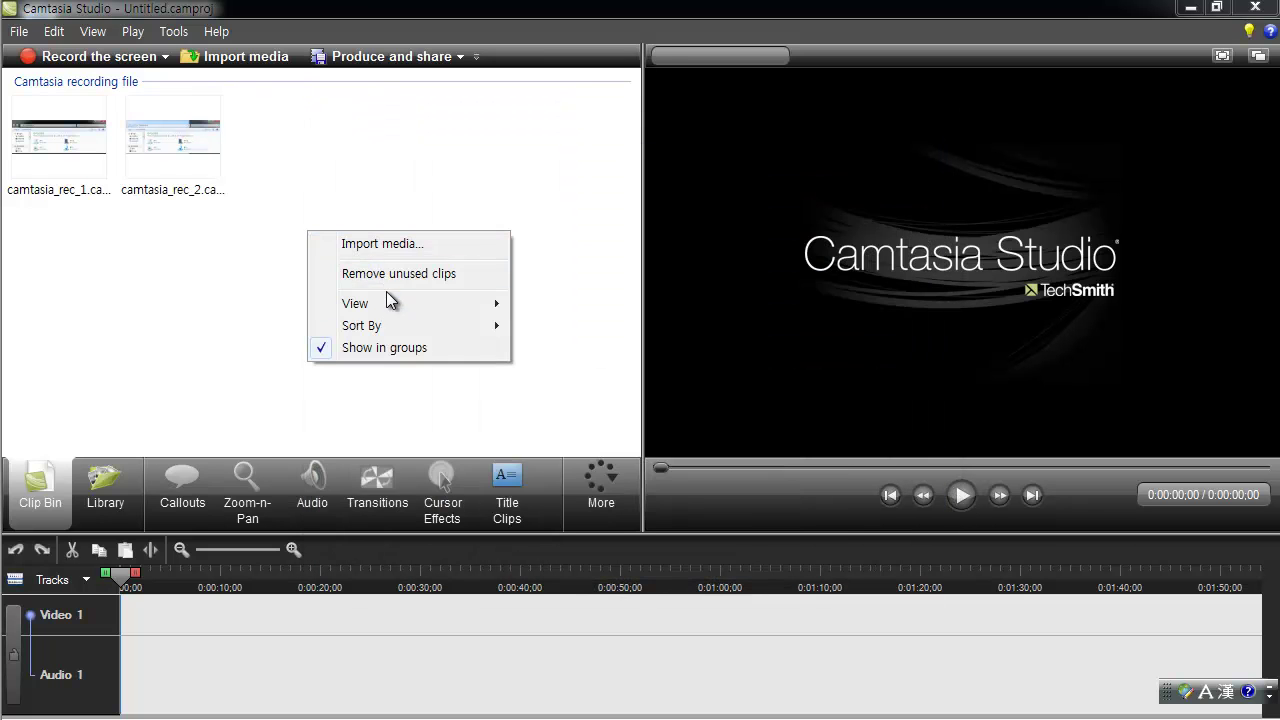
{"action": "left_click", "coordinate": [390, 250]}
{"action": "double_click", "coordinate": [592, 366]}
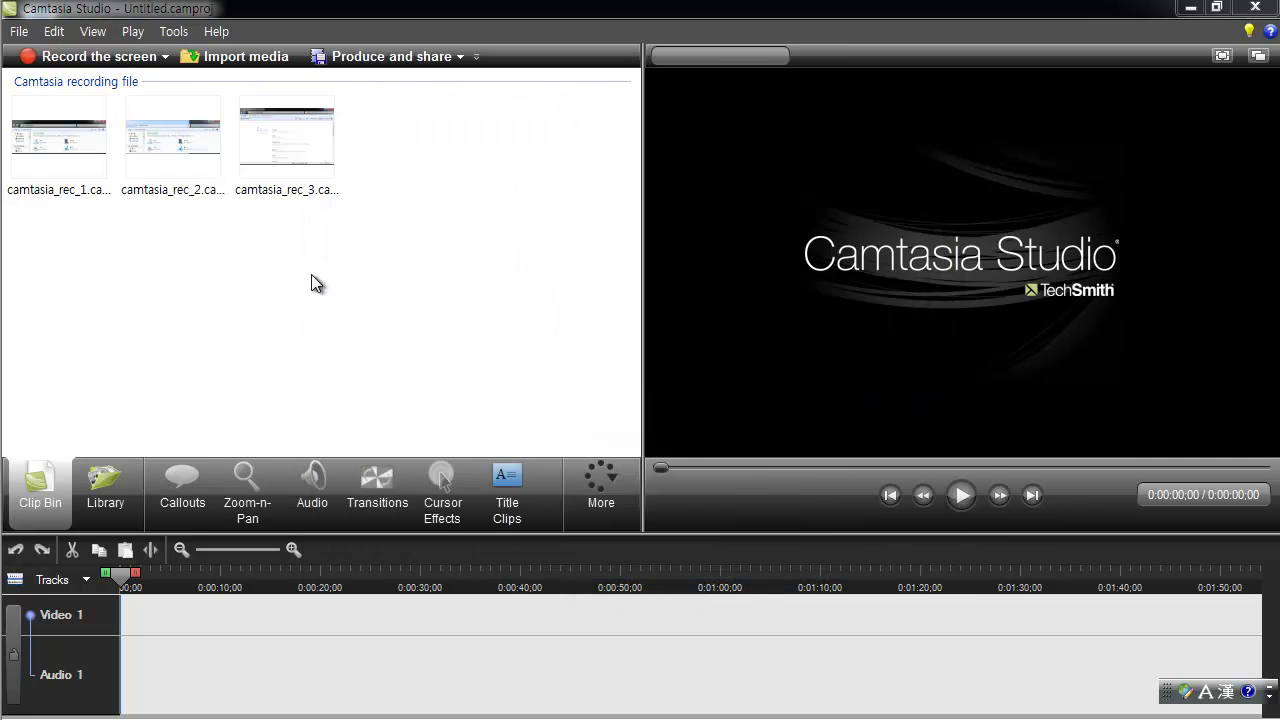
- Place camtasia_rec_1 at the start of the timeline and set the editing dimensions to 1280 x 720
{"action": "left_click", "coordinate": [55, 147]}
{"action": "left_click_drag", "start_coordinate": [55, 147], "coordinate": [168, 652]}
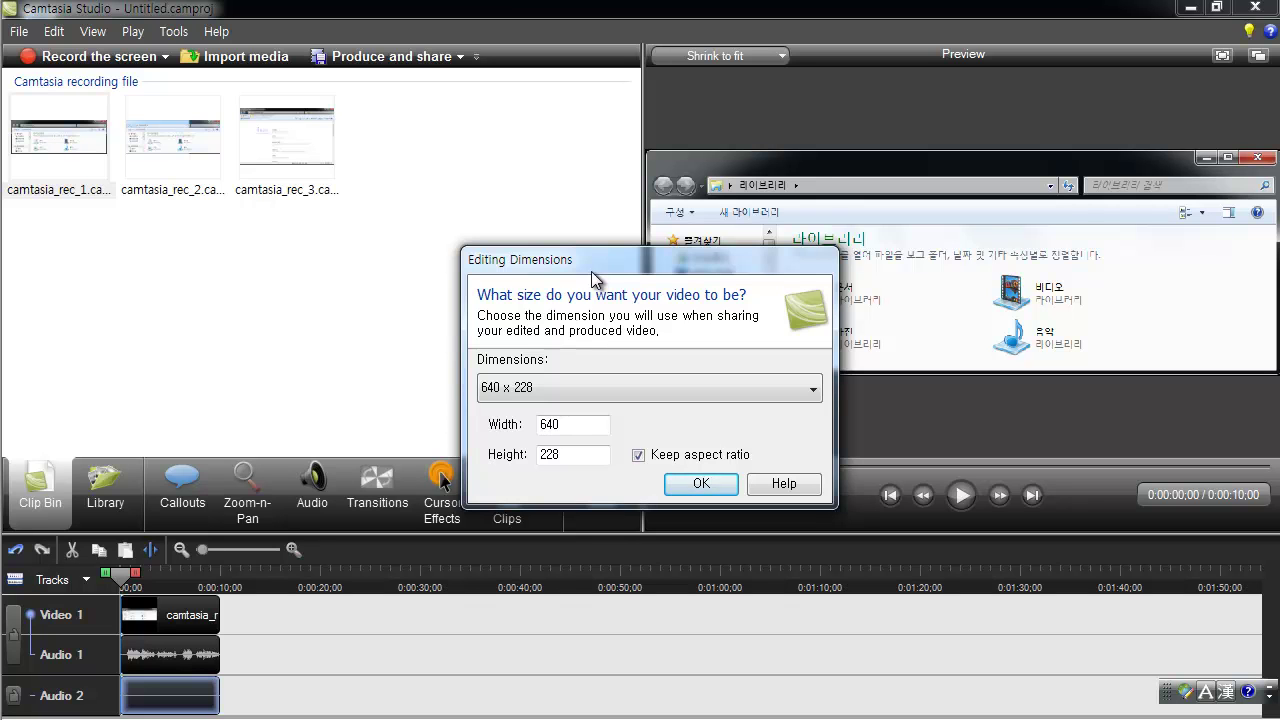
{"action": "left_click", "coordinate": [607, 392]}
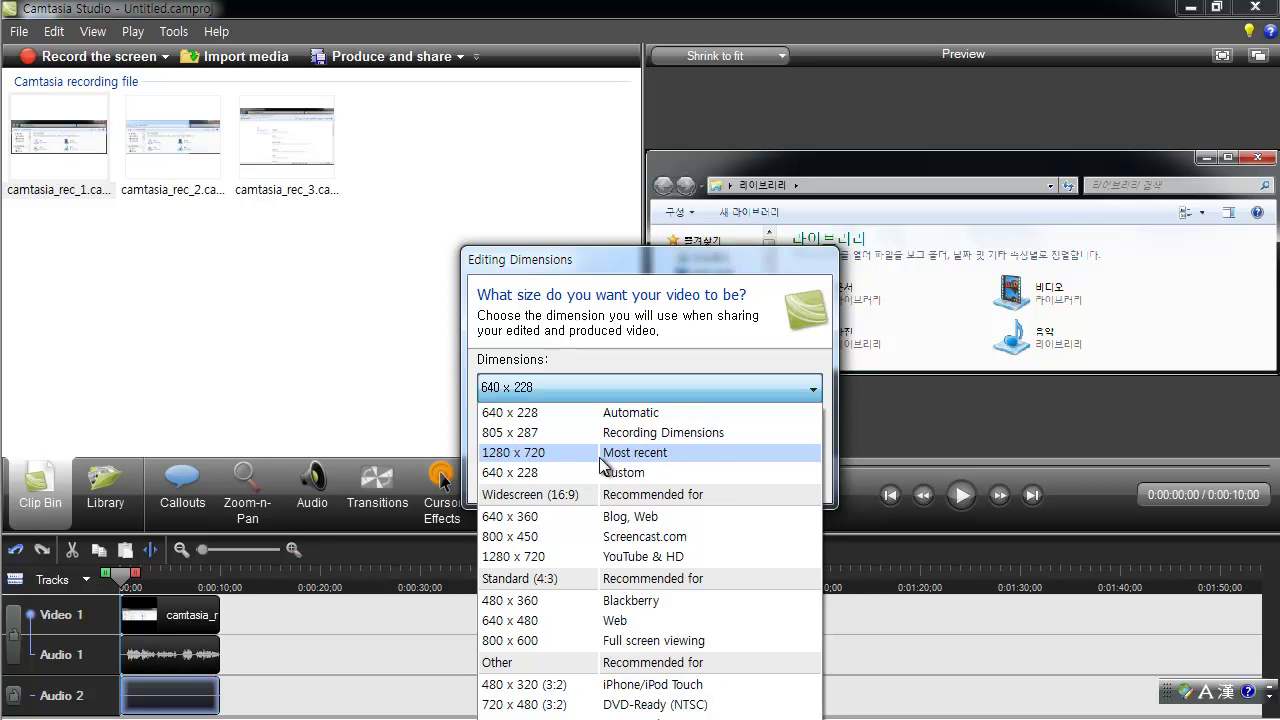
{"action": "left_click", "coordinate": [603, 463]}
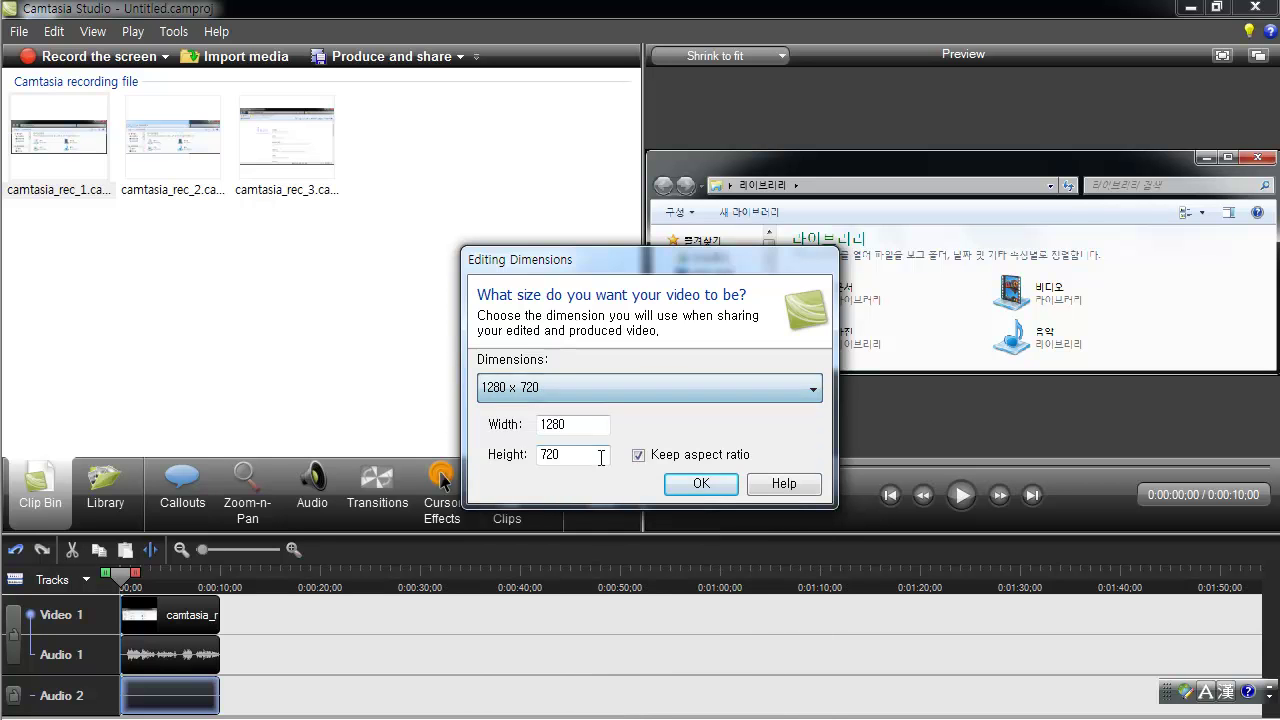
{"action": "left_click", "coordinate": [682, 484]}
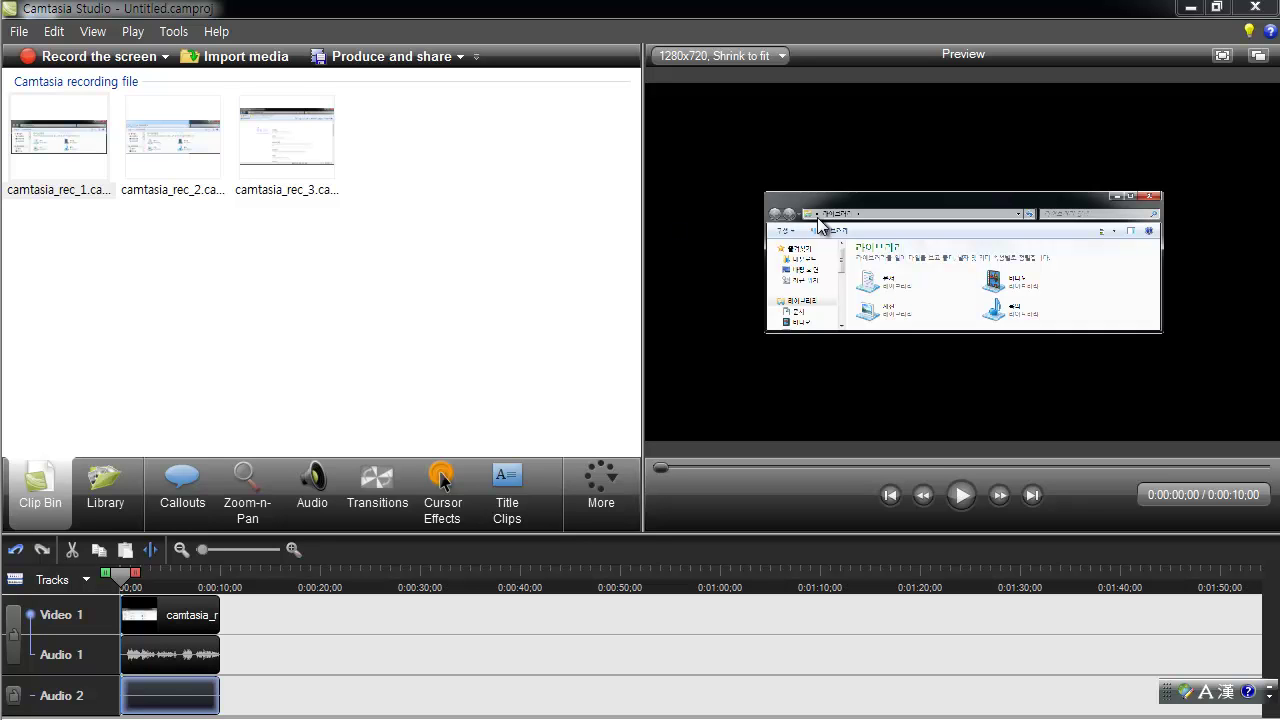
{"action": "left_click", "coordinate": [490, 218]}
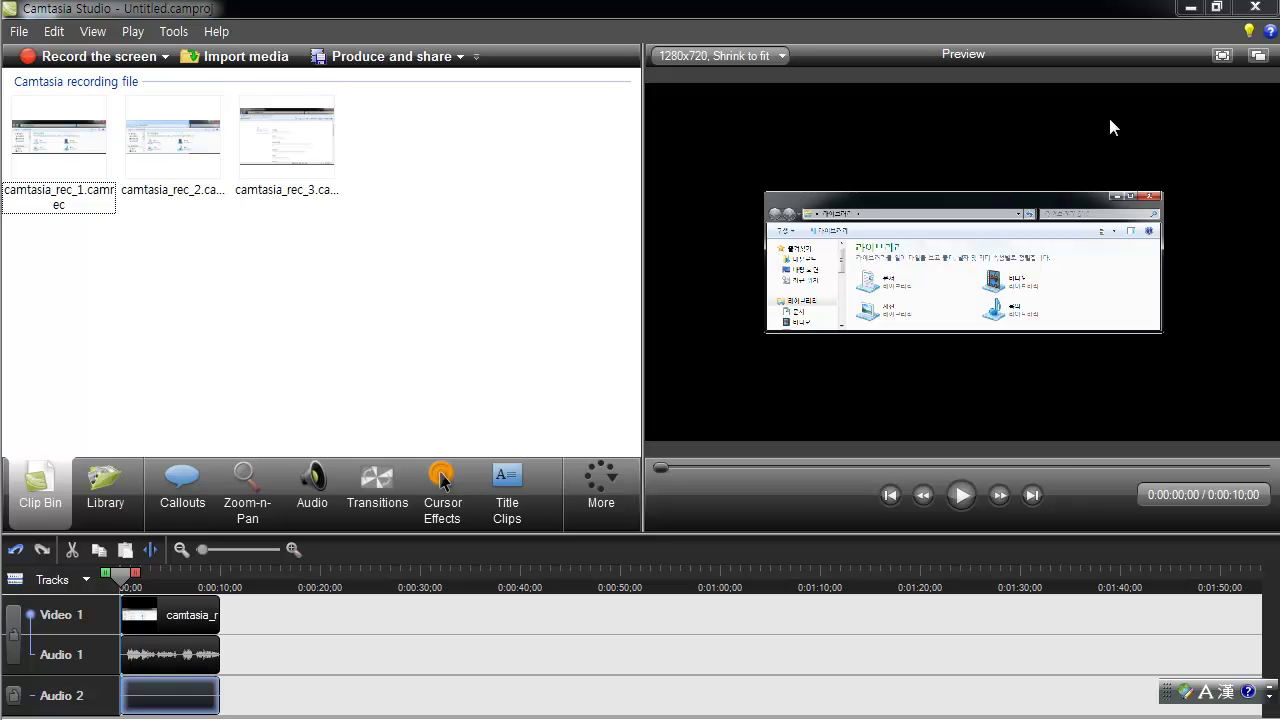
- Switch to the screen recorder on the desktop and examine its preset recording area sizes
{"action": "left_click", "coordinate": [1190, 8]}
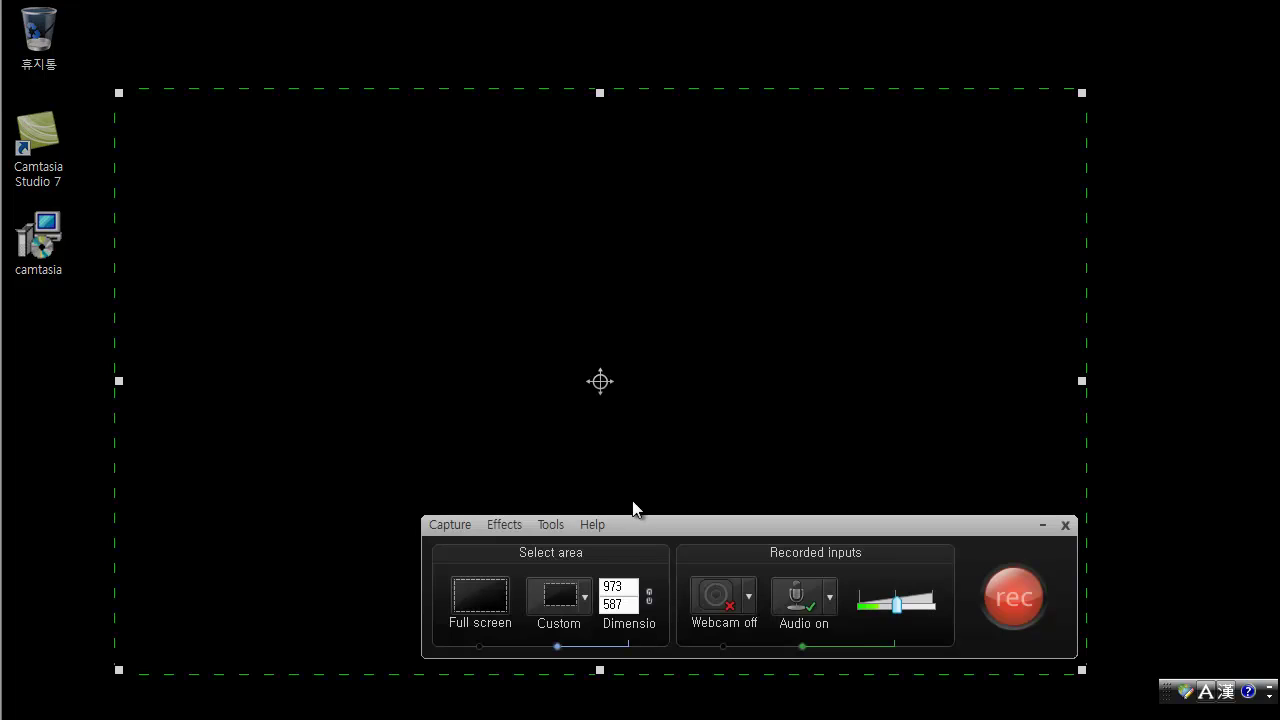
{"action": "left_click", "coordinate": [585, 596]}
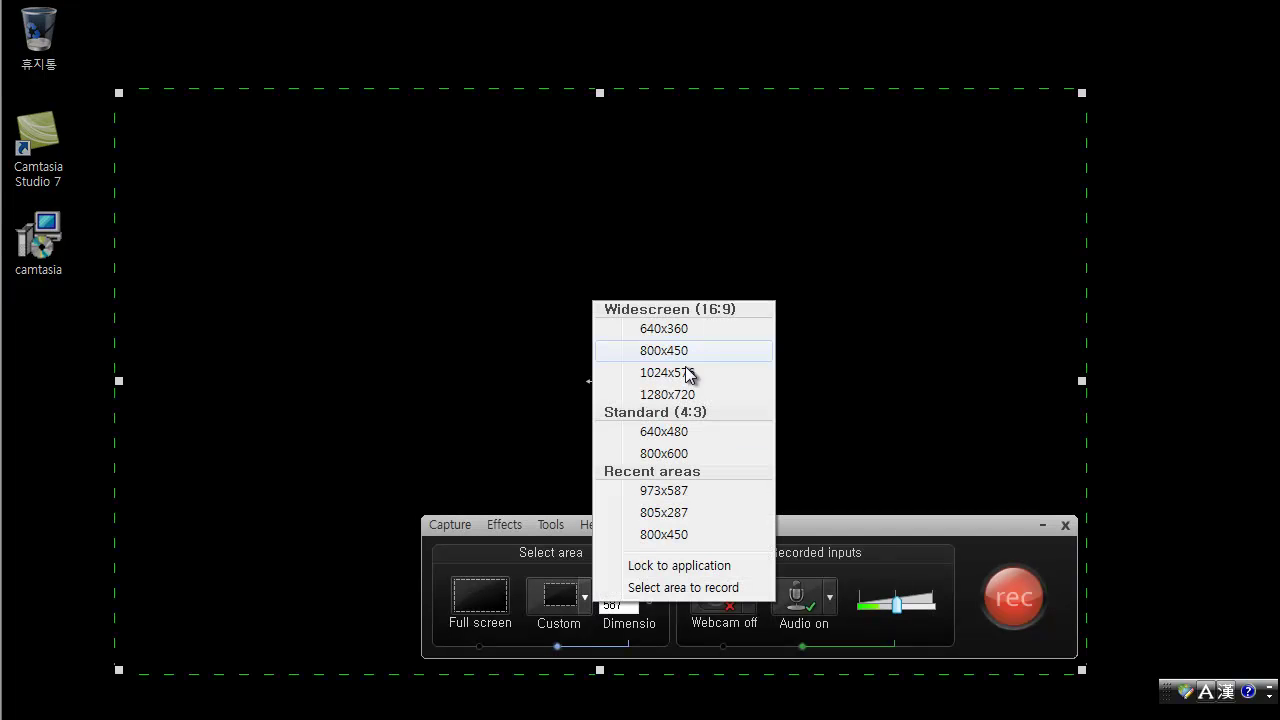
{"action": "left_click", "coordinate": [984, 387]}
{"action": "left_click", "coordinate": [585, 596]}
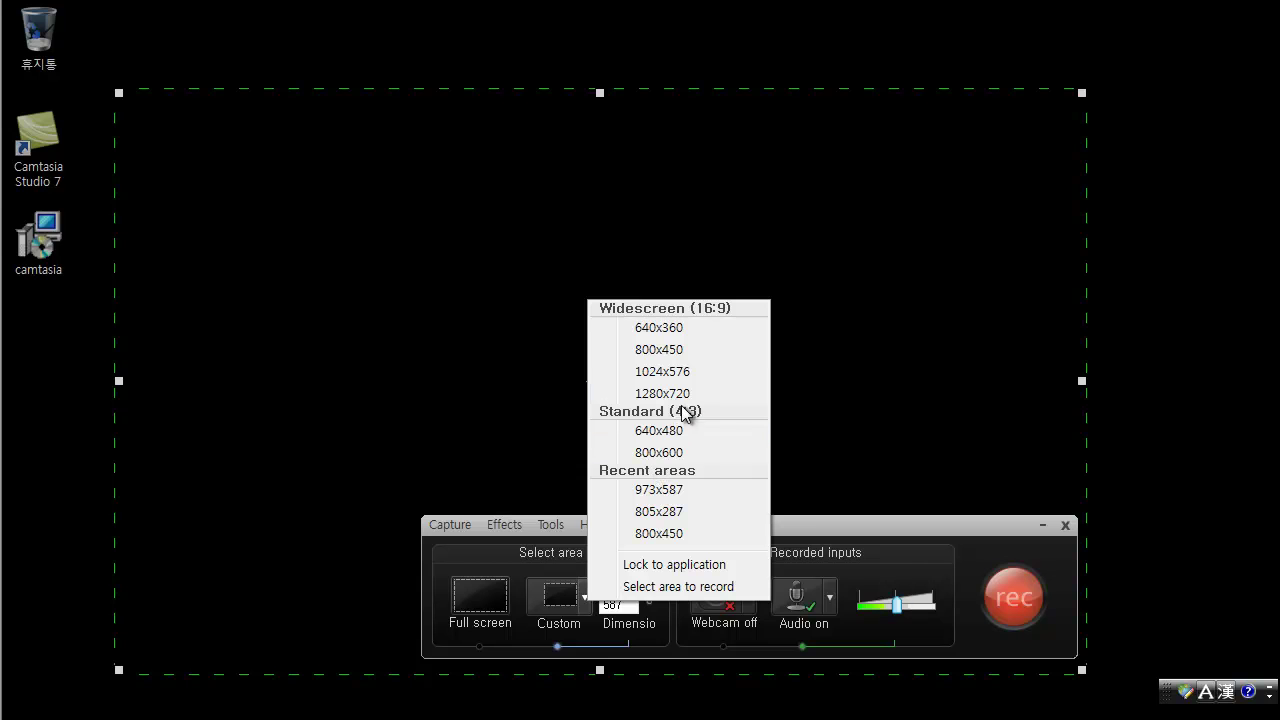
{"action": "left_click", "coordinate": [912, 382]}
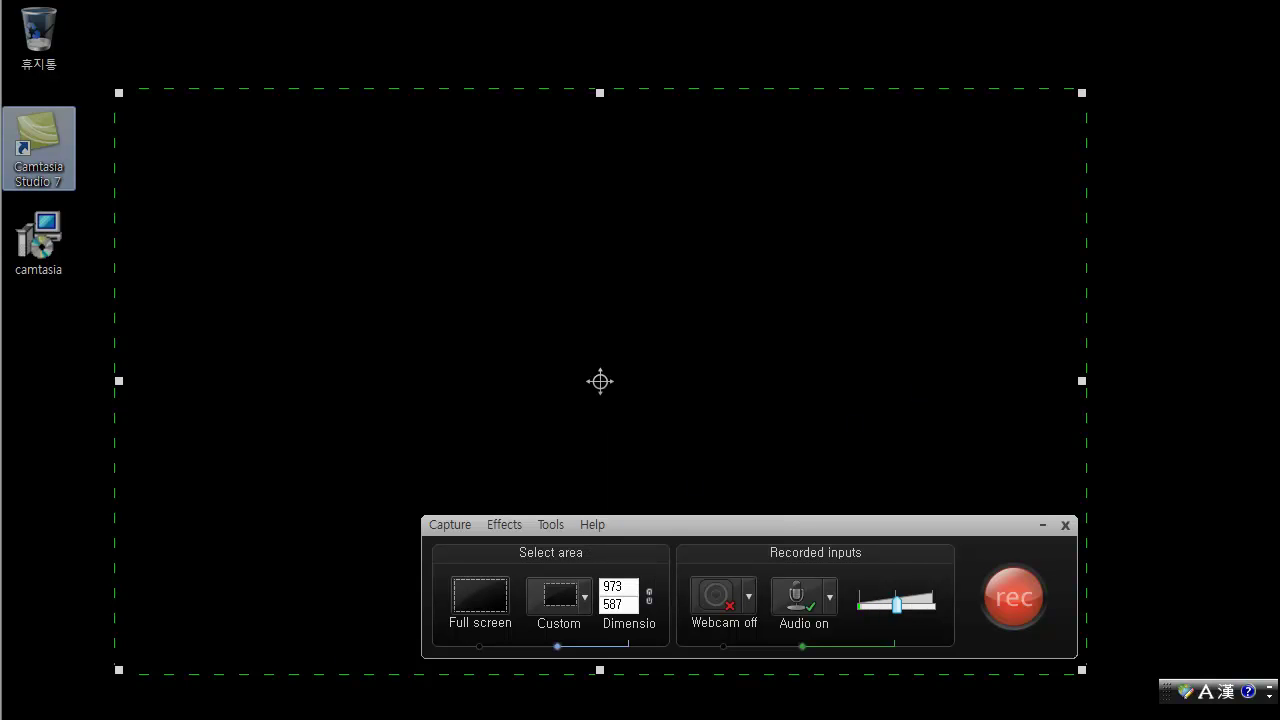
{"action": "key", "text": "alt+Tab"}
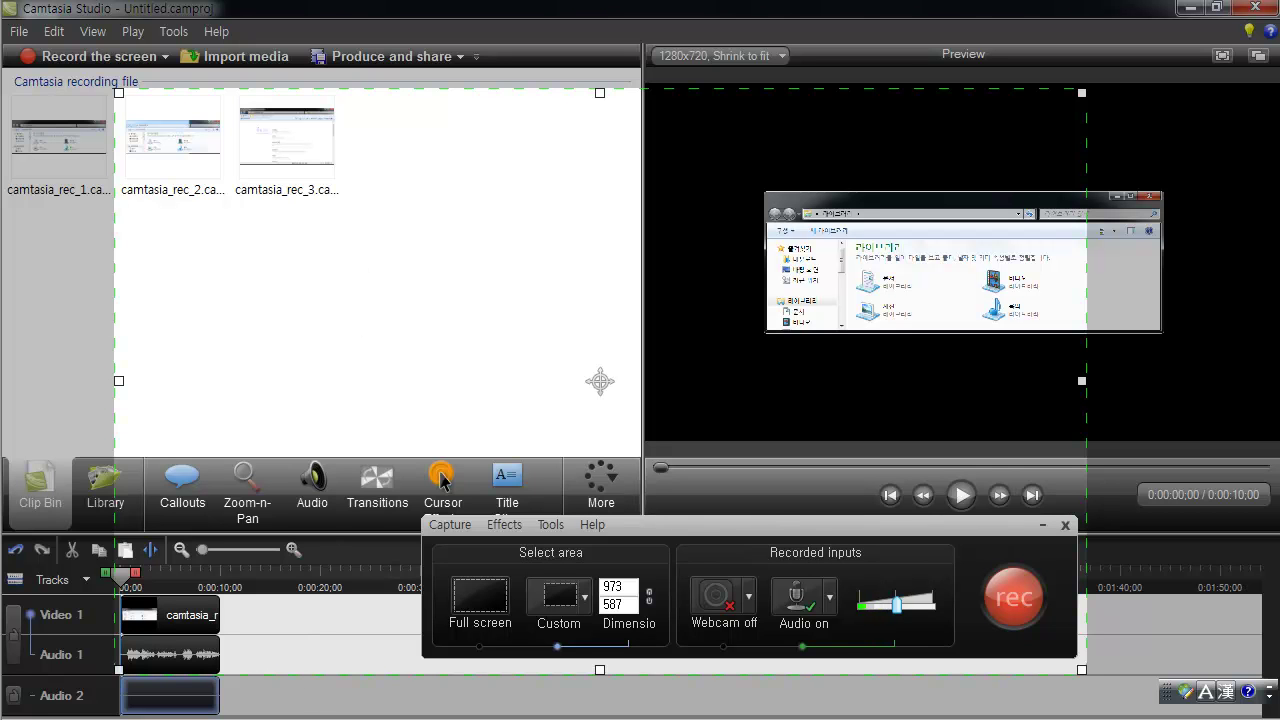
{"action": "key", "text": "alt+Tab"}
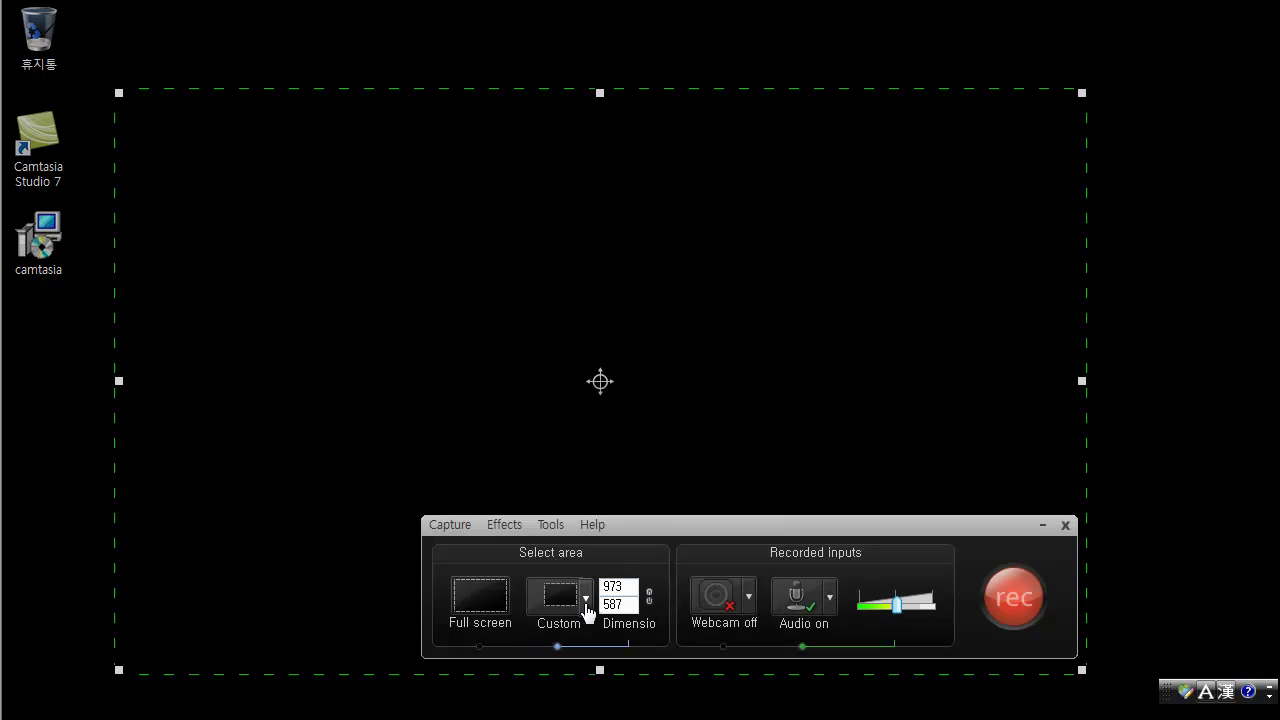
{"action": "left_click", "coordinate": [585, 600]}
{"action": "left_click", "coordinate": [314, 708]}
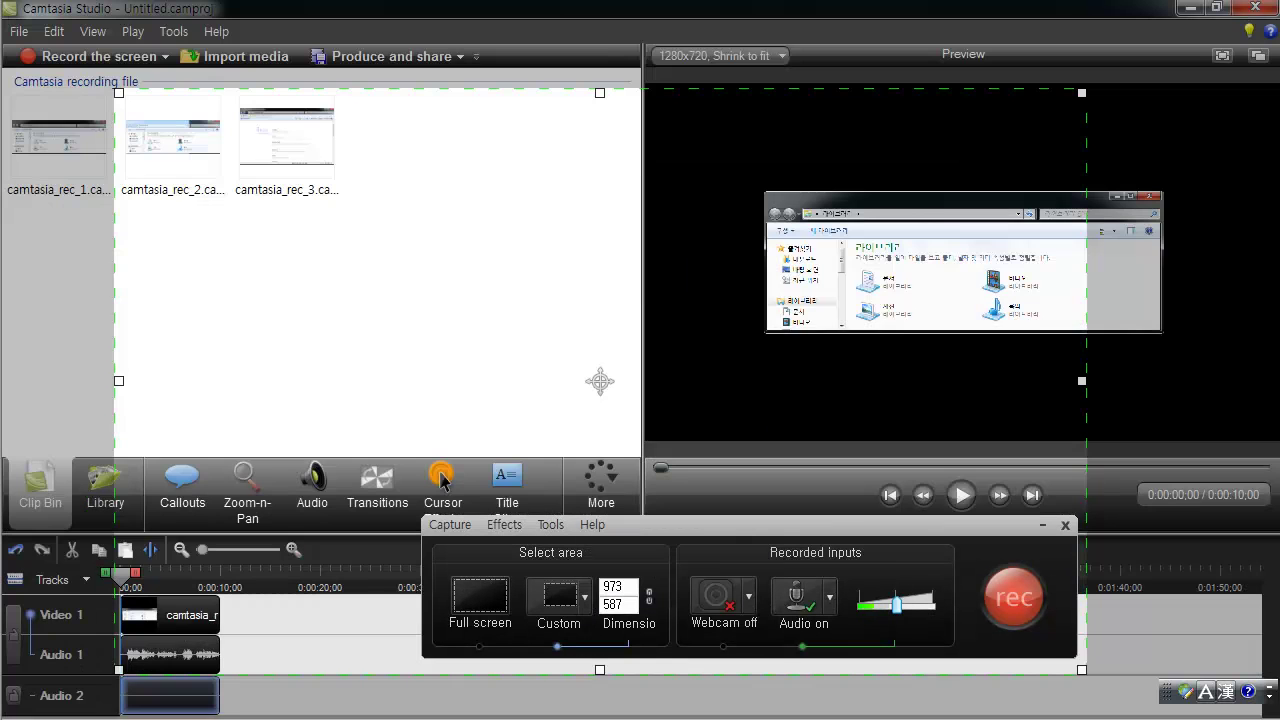
- Move the recorder panel away from the timeline and minimize it to clear the editing window
{"action": "left_click", "coordinate": [477, 288]}
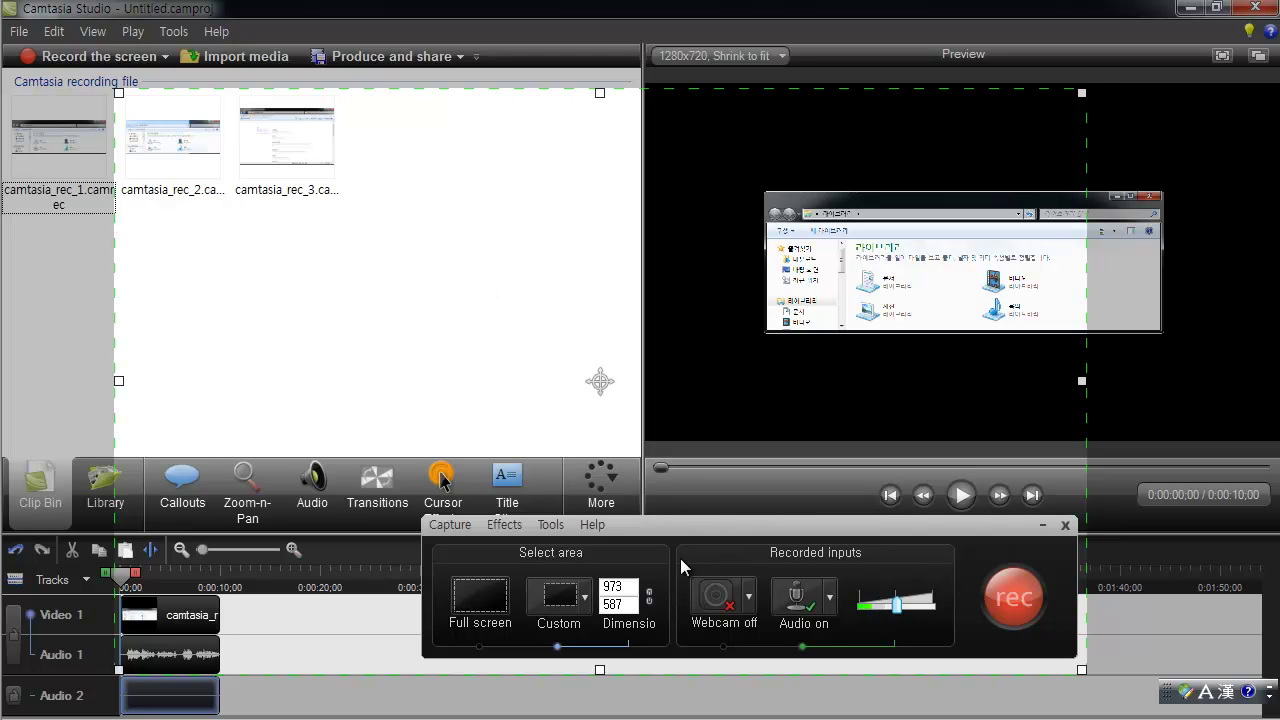
{"action": "left_click_drag", "start_coordinate": [690, 529], "coordinate": [1029, 715]}
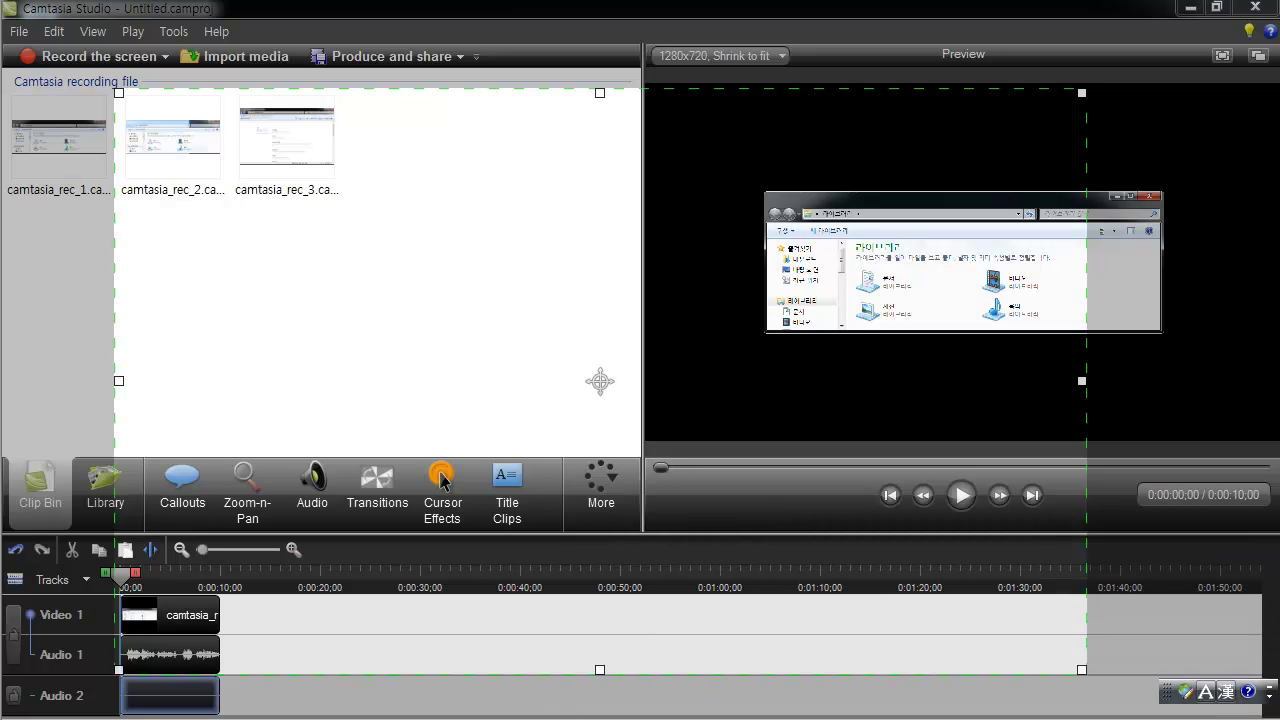
{"action": "left_click_drag", "start_coordinate": [722, 715], "coordinate": [696, 430]}
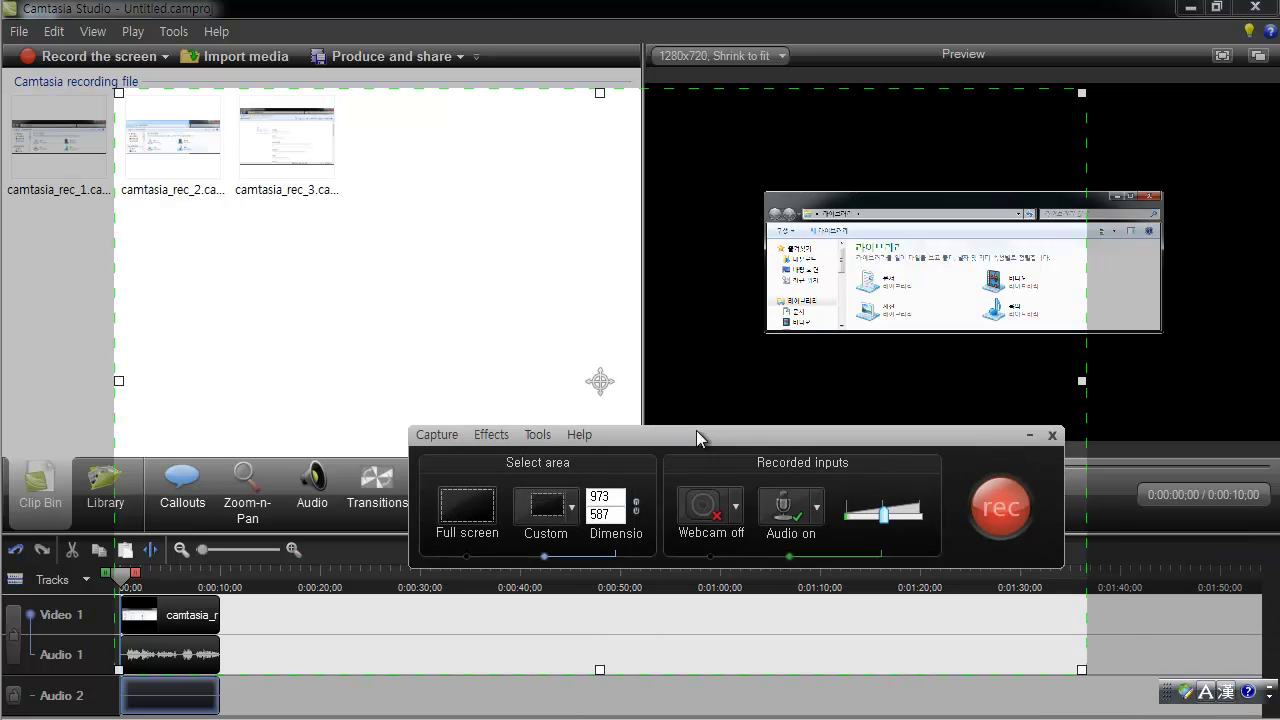
{"action": "left_click", "coordinate": [1032, 436]}
- Add camtasia_rec_2 and camtasia_rec_3 to the timeline after the first clip, in that order
{"action": "left_click_drag", "start_coordinate": [172, 140], "coordinate": [288, 598]}
{"action": "left_click_drag", "start_coordinate": [287, 140], "coordinate": [386, 690]}
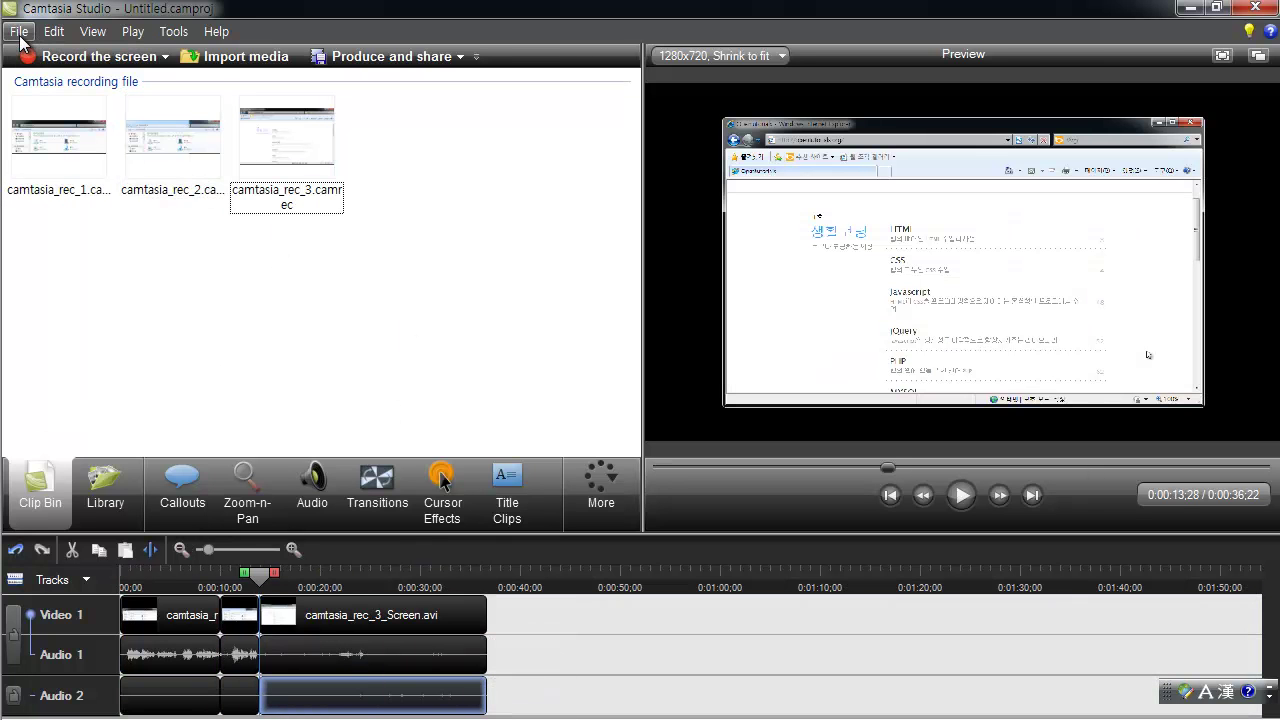
- Save the project as camtasia2 in the Camtasia Studio folder
{"action": "key", "text": "ctrl+s"}
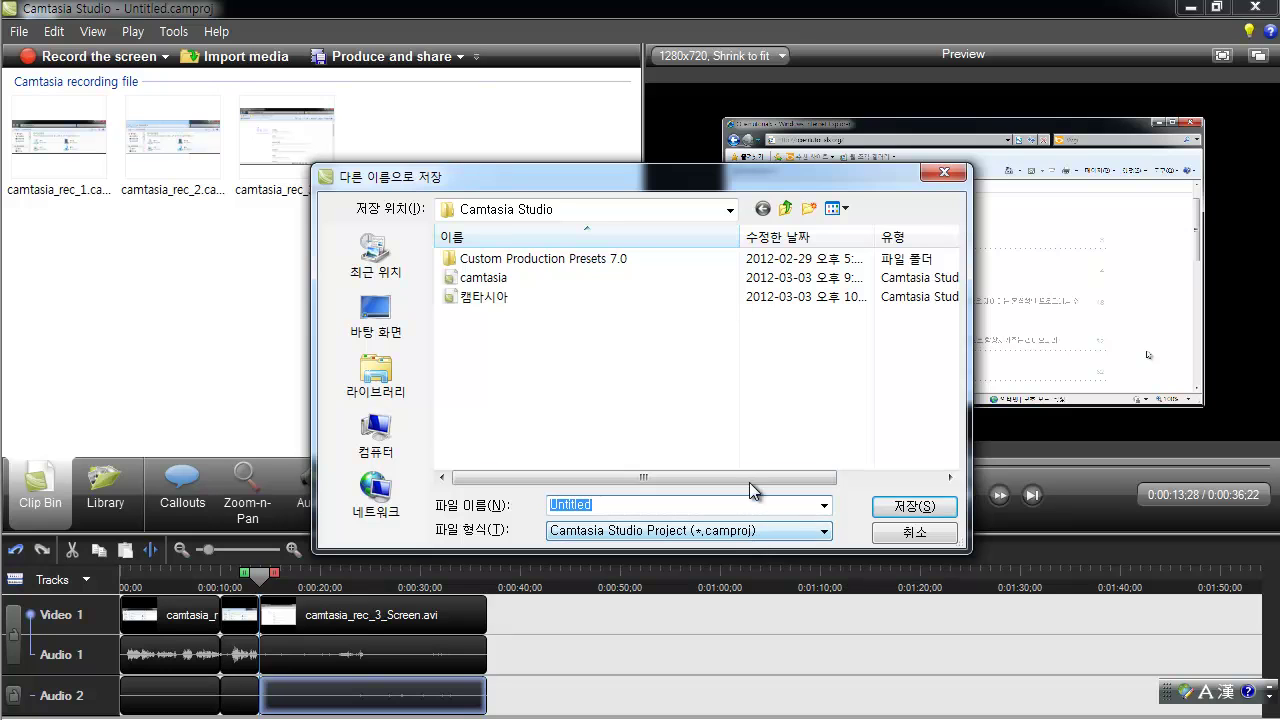
{"action": "type", "text": "ca"}
{"action": "key", "text": "BackSpace"}
{"action": "key", "text": "BackSpace"}
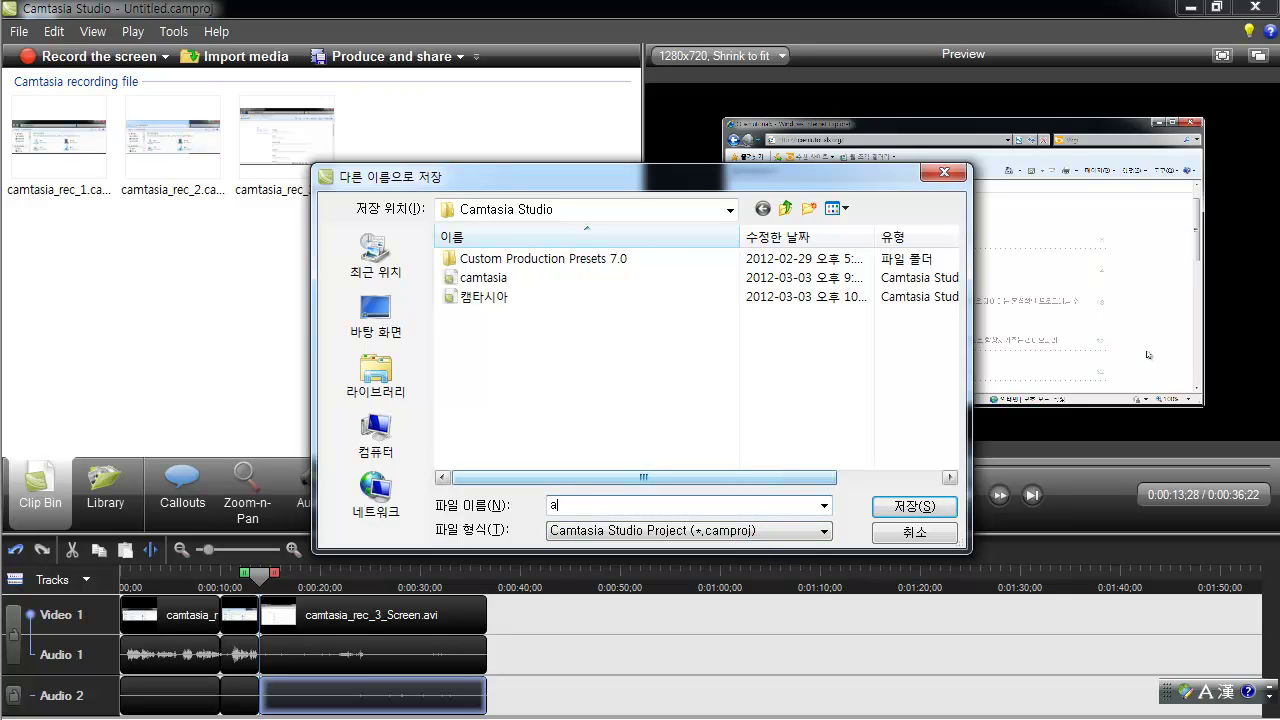
{"action": "type", "text": "camtasia2"}
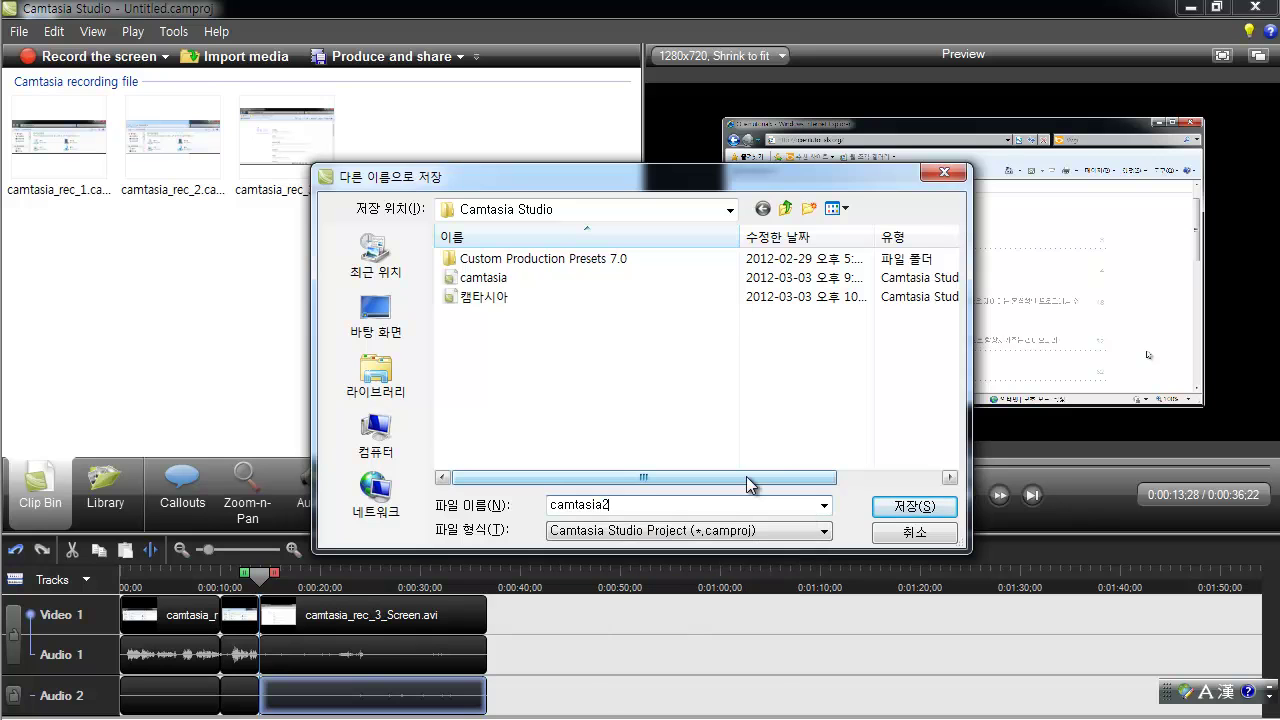
{"action": "key", "text": "Return"}
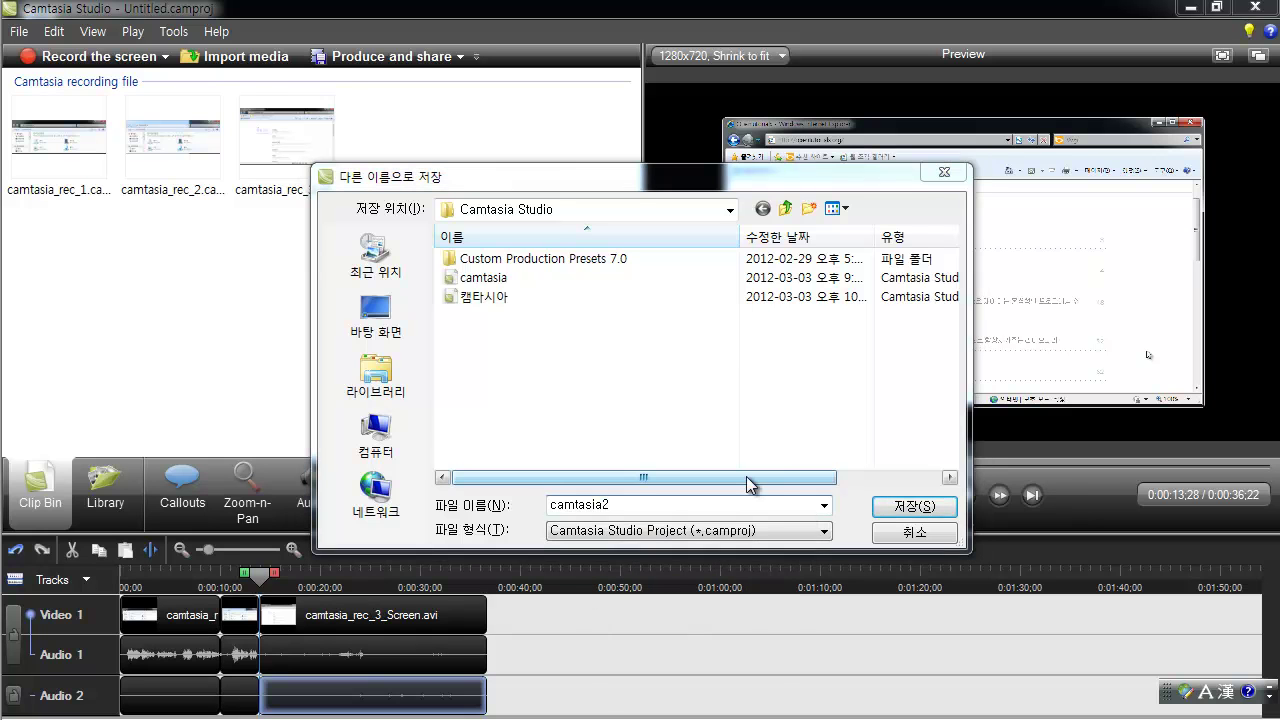
{"action": "left_click", "coordinate": [783, 427]}
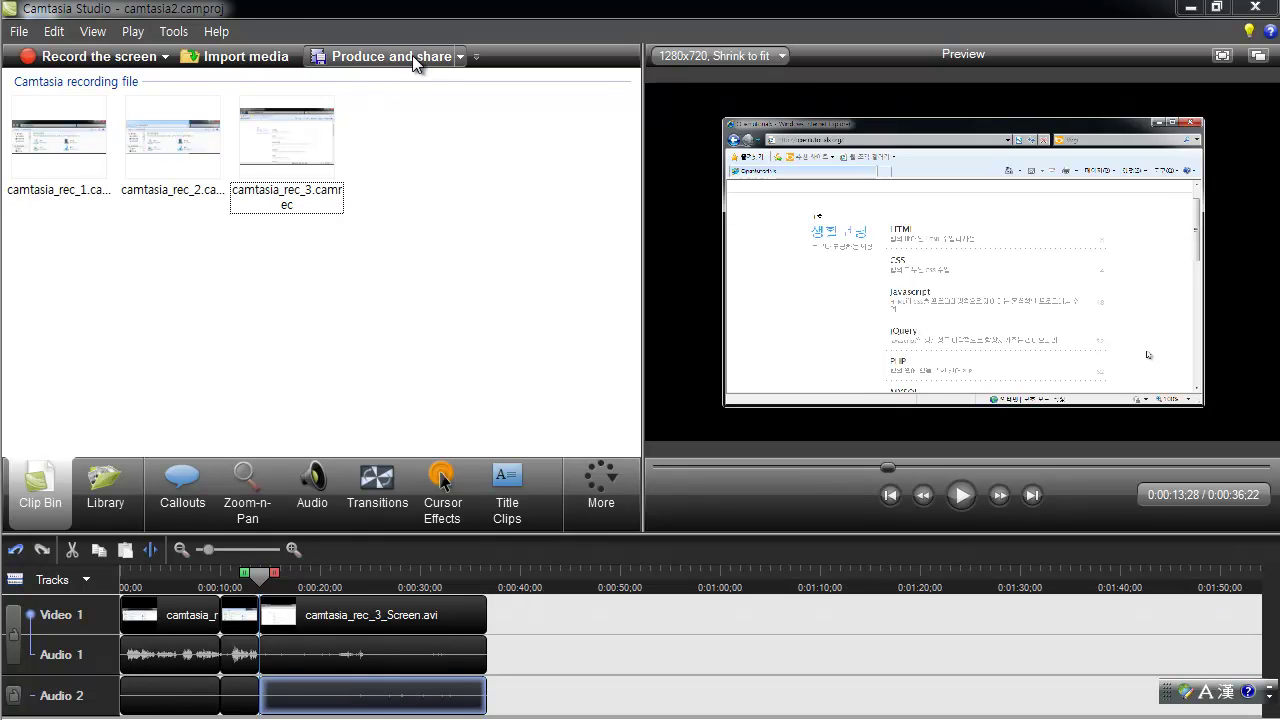
- Open the Production Wizard for the project and reposition its window higher on the screen
{"action": "left_click", "coordinate": [462, 57]}
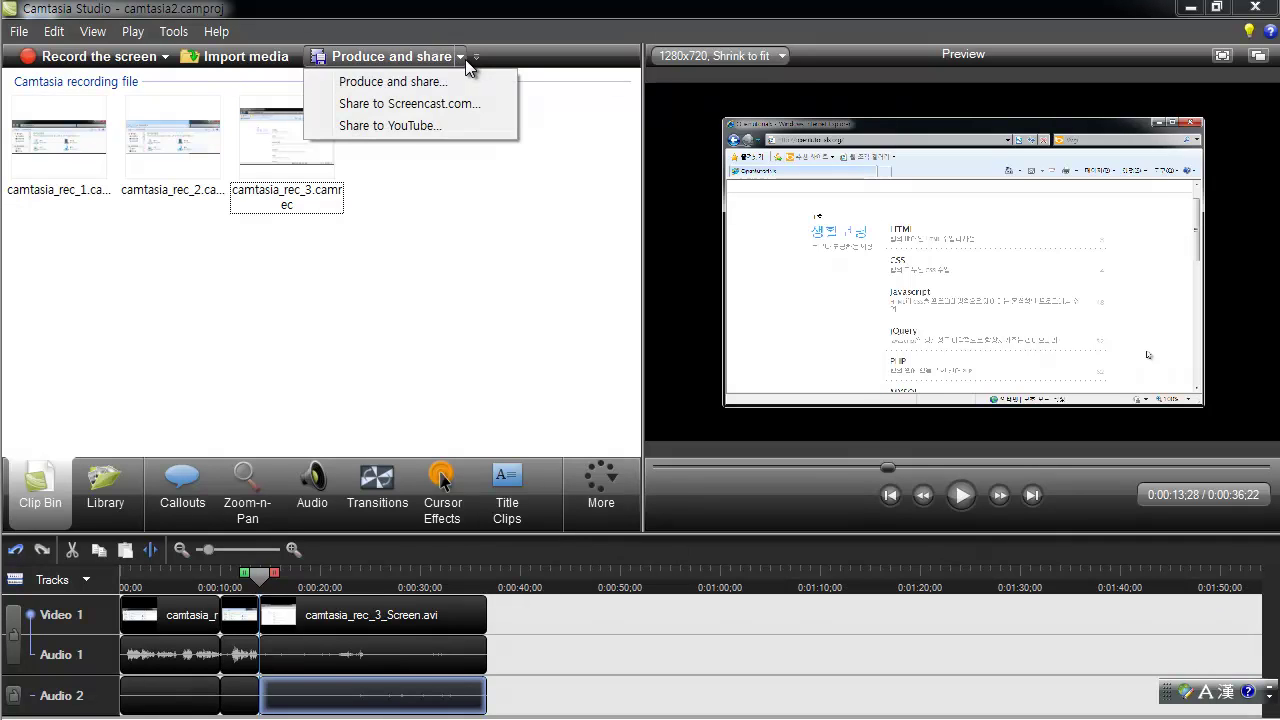
{"action": "left_click", "coordinate": [434, 217]}
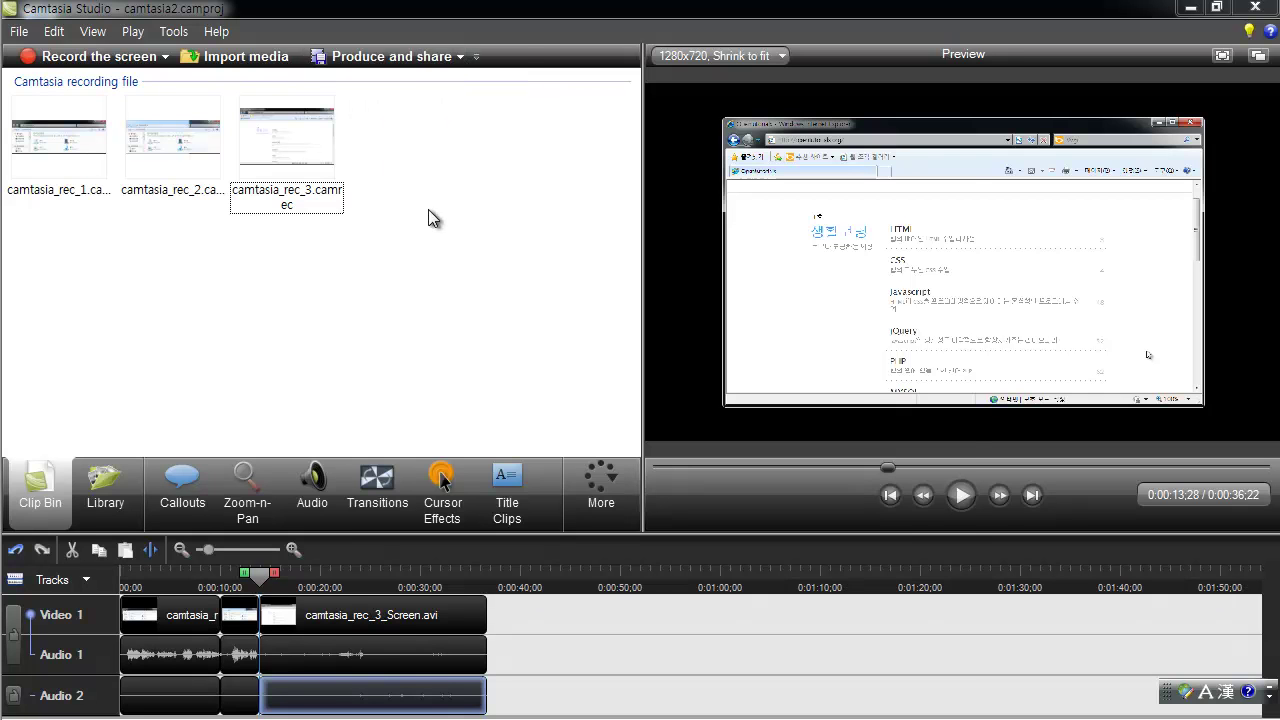
{"action": "left_click", "coordinate": [403, 57]}
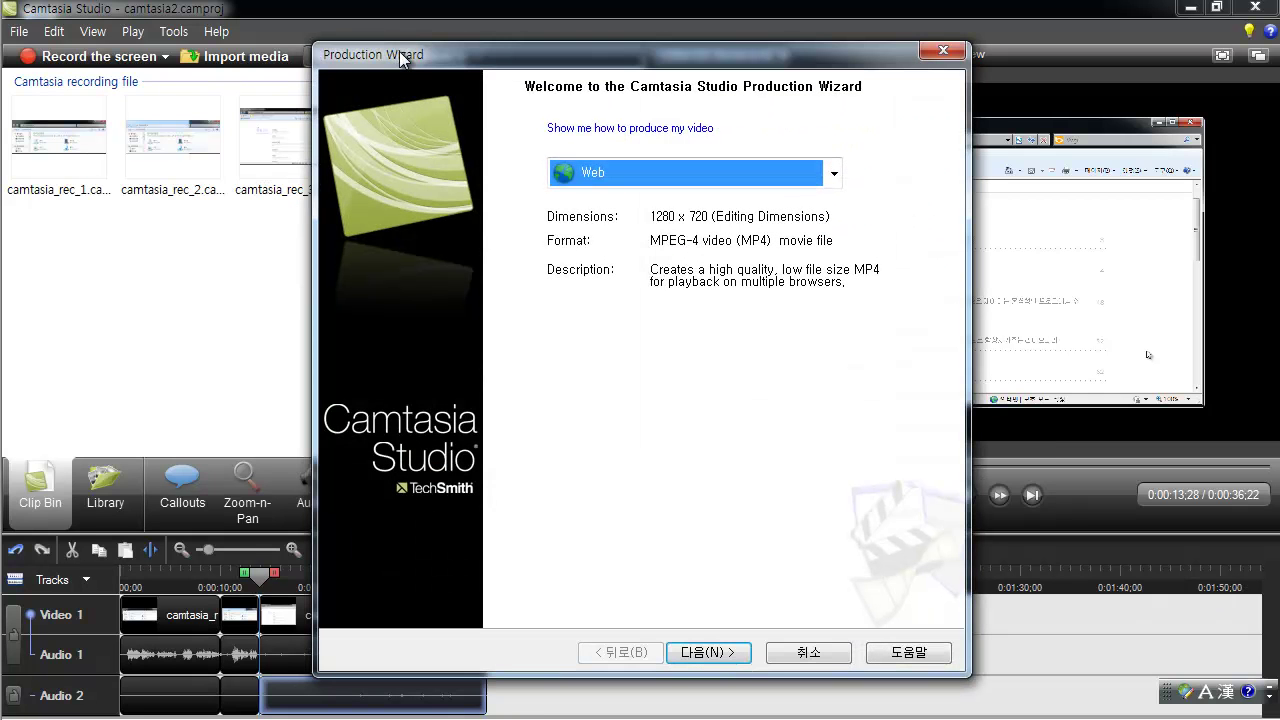
{"action": "left_click_drag", "start_coordinate": [393, 61], "coordinate": [355, 43]}
{"action": "left_click_drag", "start_coordinate": [453, 36], "coordinate": [449, 33]}
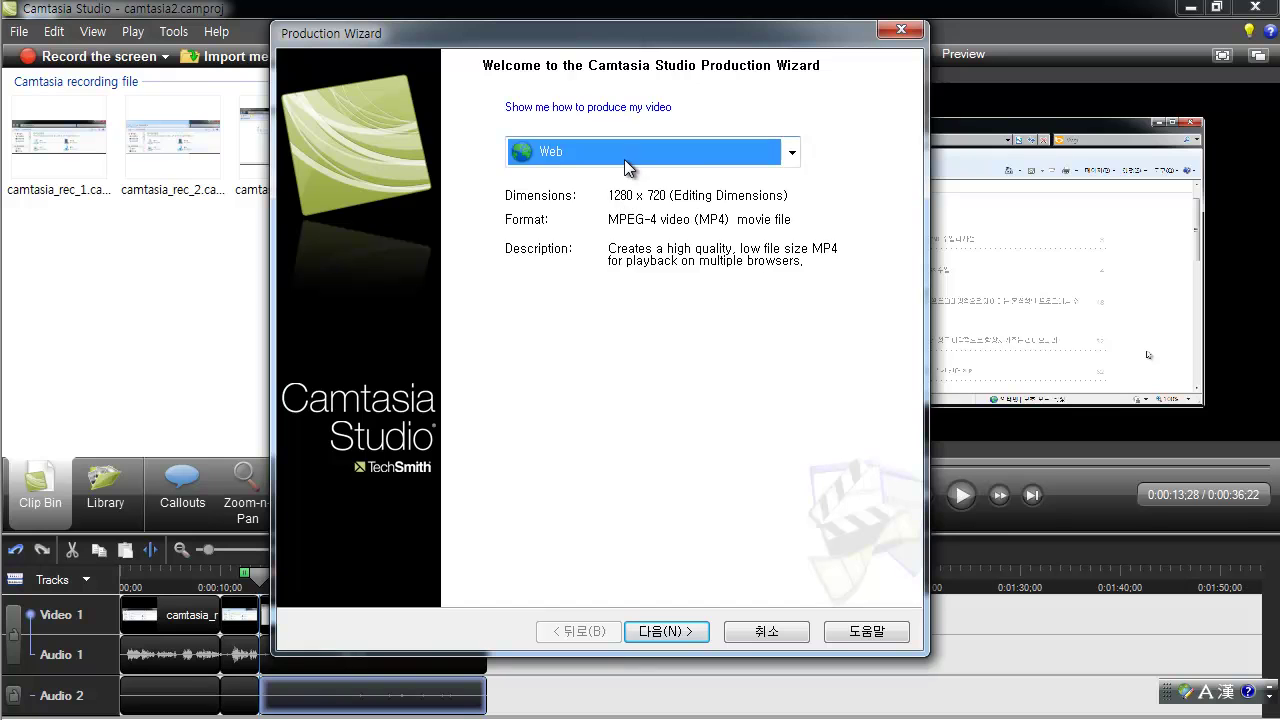
- Examine the available production presets in the wizard, keeping the Web preset
{"action": "left_click", "coordinate": [624, 159]}
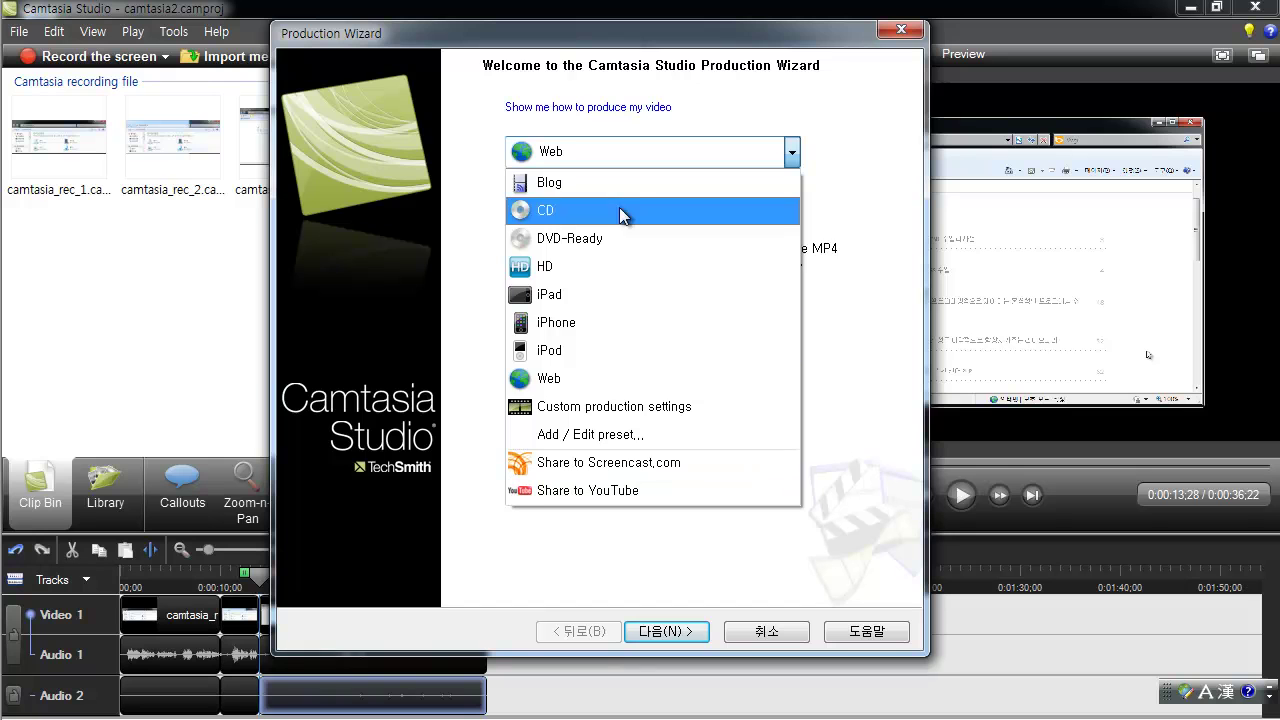
{"action": "left_click", "coordinate": [800, 78]}
{"action": "left_click", "coordinate": [734, 161]}
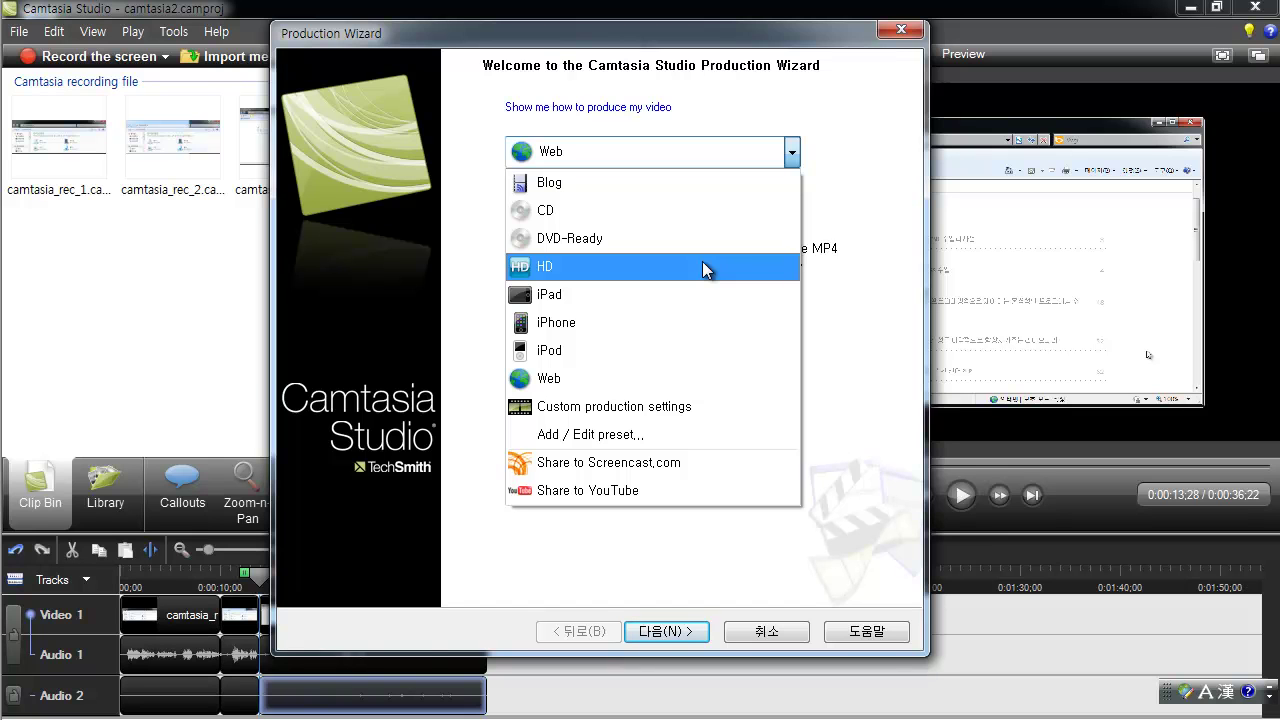
{"action": "left_click", "coordinate": [848, 127]}
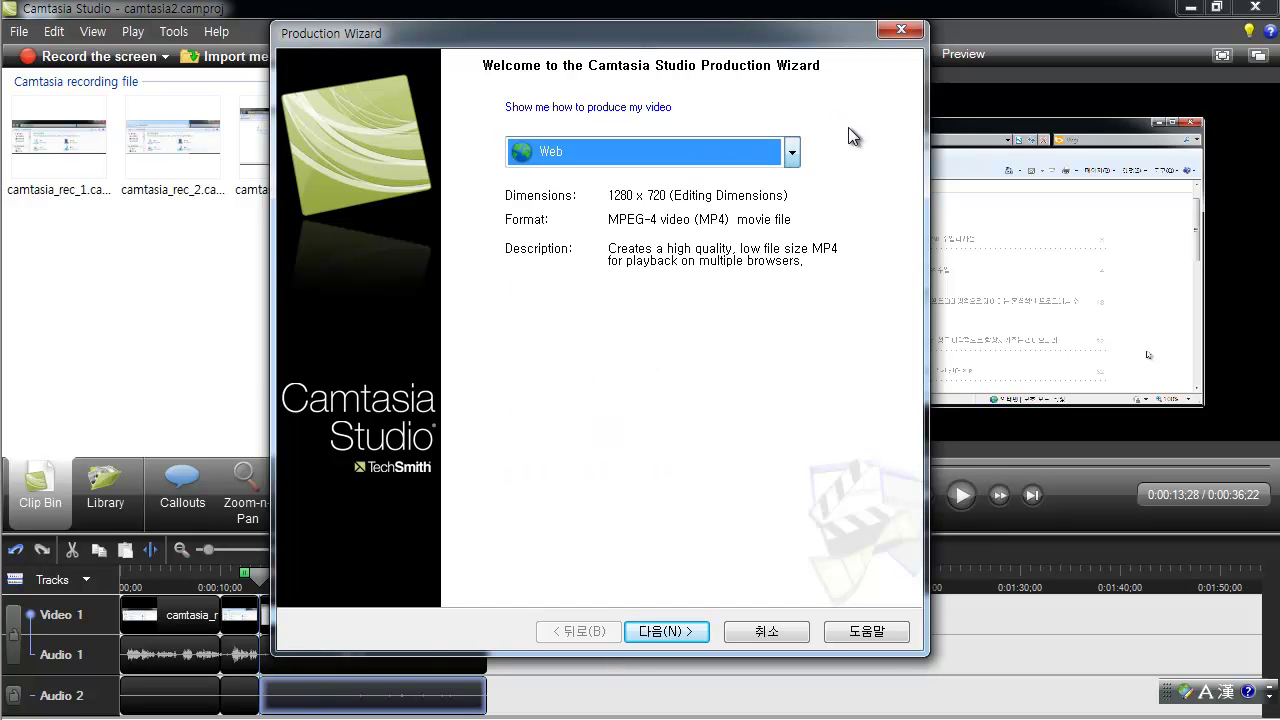
- Compare the output details of the iPad, iPhone and HD production presets in the wizard
{"action": "left_click", "coordinate": [672, 155]}
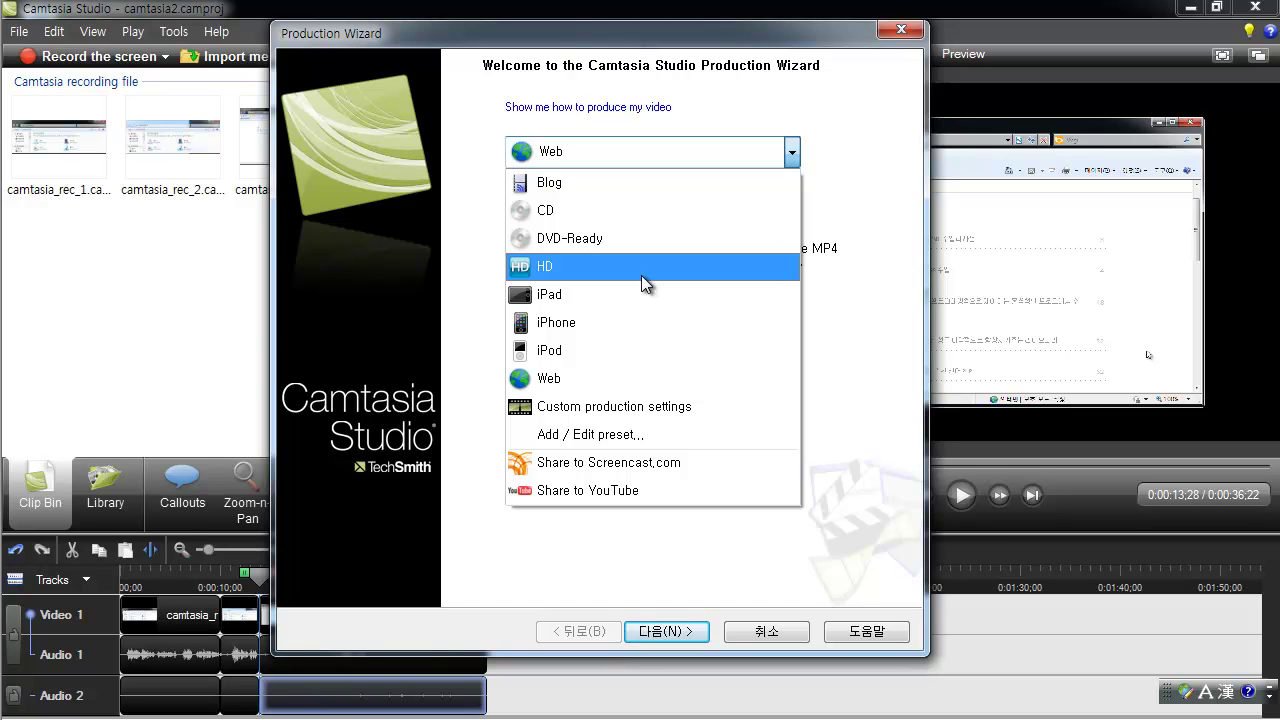
{"action": "left_click", "coordinate": [640, 292]}
{"action": "left_click", "coordinate": [663, 143]}
{"action": "left_click", "coordinate": [640, 303]}
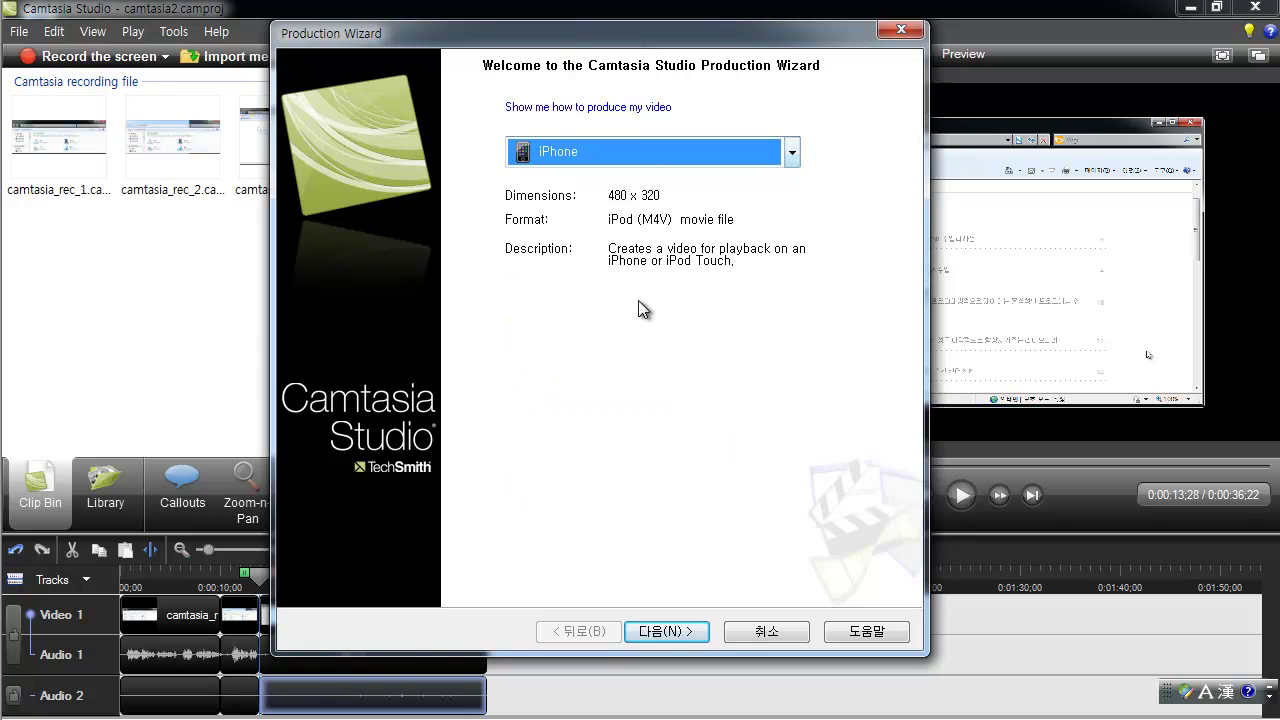
{"action": "left_click", "coordinate": [658, 164]}
{"action": "left_click", "coordinate": [631, 267]}
- Examine the file formats offered for a new production preset, trying WMV, M4V and RM, and leave without creating one
{"action": "left_click", "coordinate": [609, 163]}
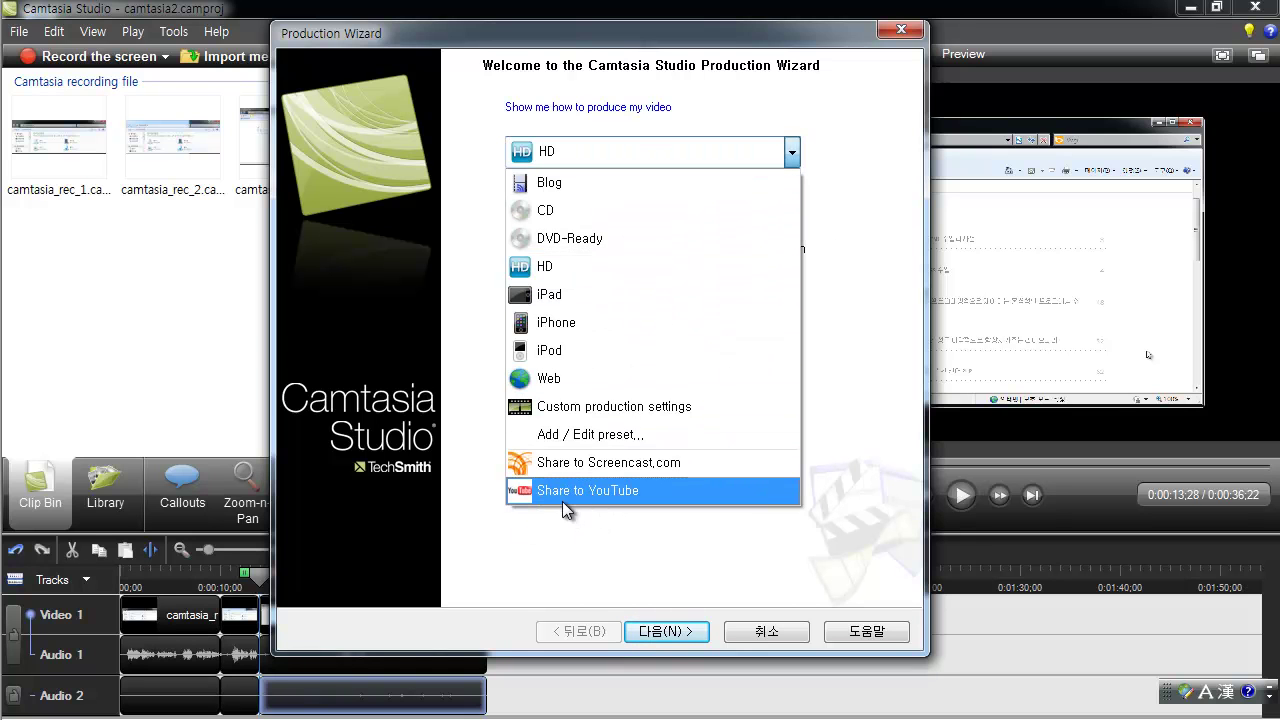
{"action": "left_click", "coordinate": [589, 436]}
{"action": "left_click", "coordinate": [532, 175]}
{"action": "left_click", "coordinate": [532, 175]}
{"action": "left_click", "coordinate": [608, 210]}
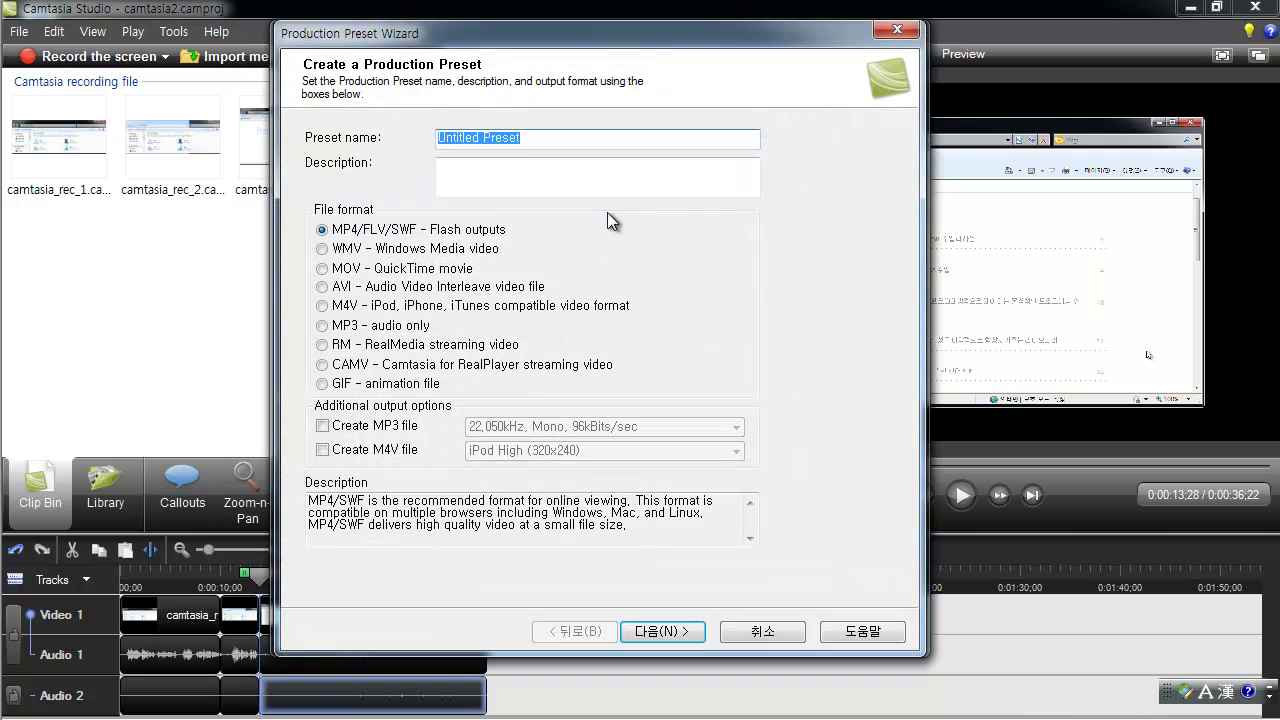
{"action": "left_click", "coordinate": [336, 250]}
{"action": "left_click", "coordinate": [336, 305]}
{"action": "left_click", "coordinate": [334, 344]}
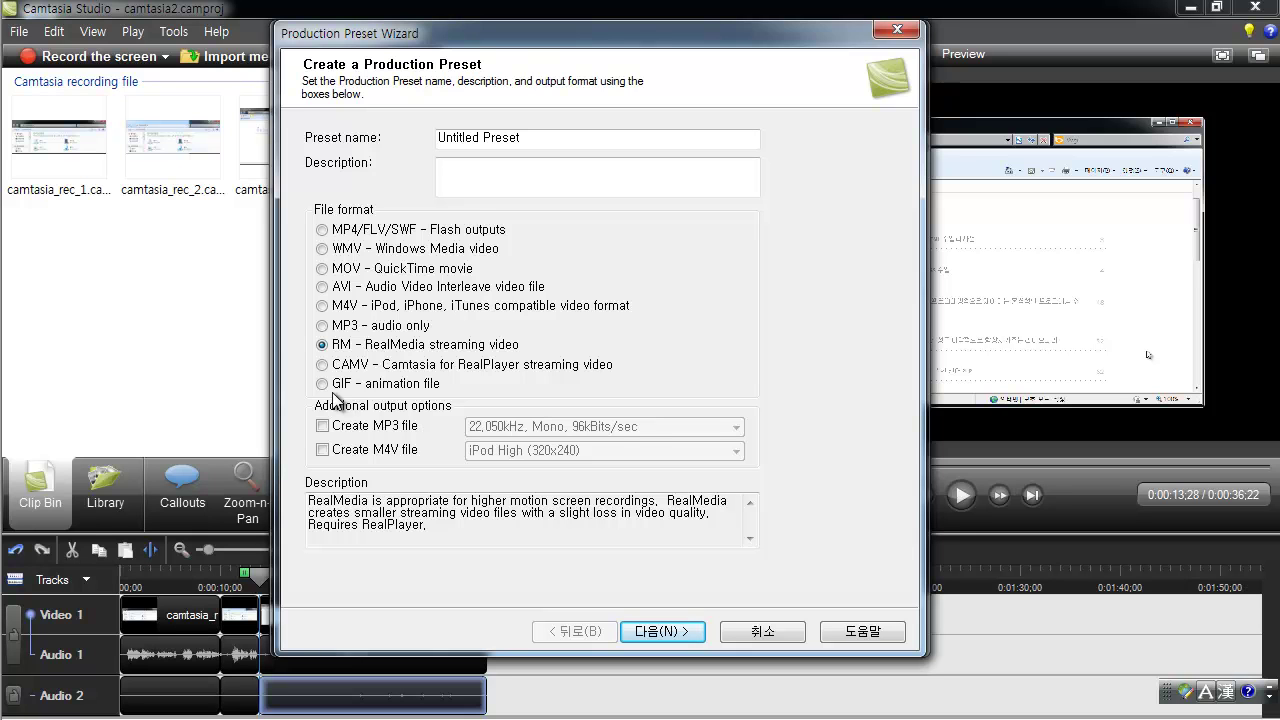
{"action": "key", "text": "Escape"}
{"action": "key", "text": "Escape"}
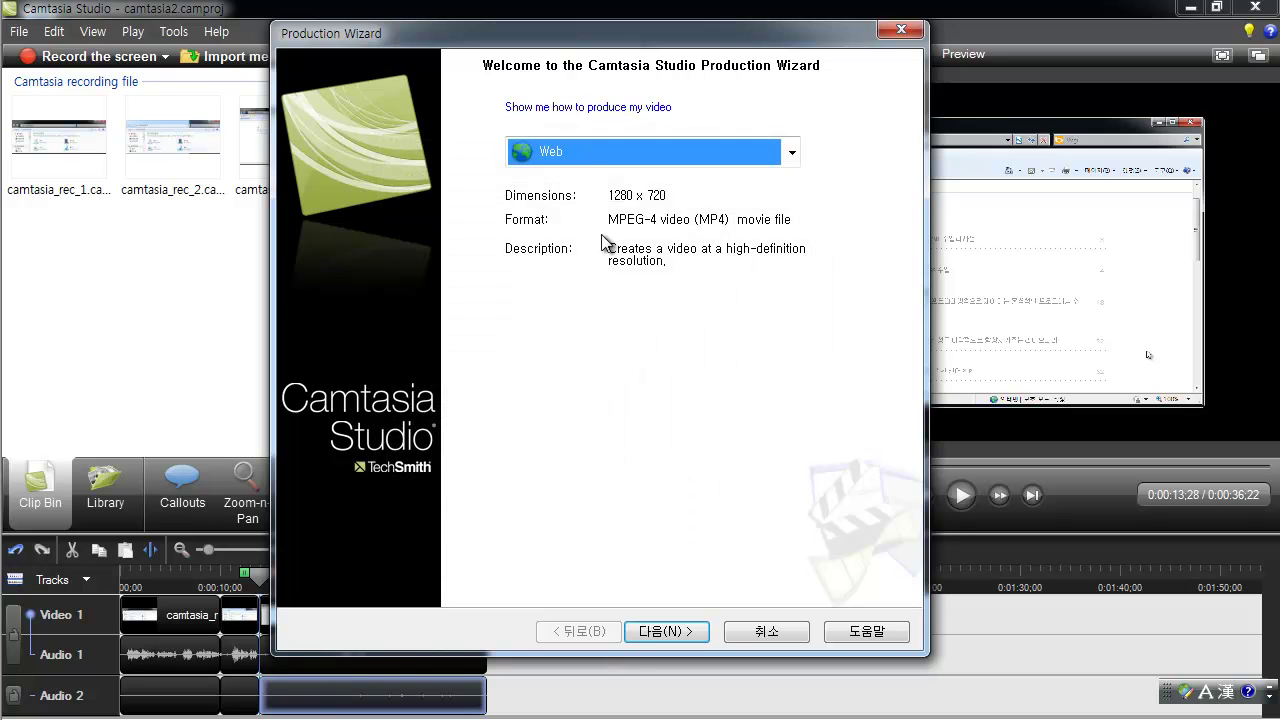
- Choose the HD production preset and continue to the wizard's save settings
{"action": "left_click", "coordinate": [591, 157]}
{"action": "left_click", "coordinate": [581, 266]}
{"action": "left_click", "coordinate": [663, 637]}
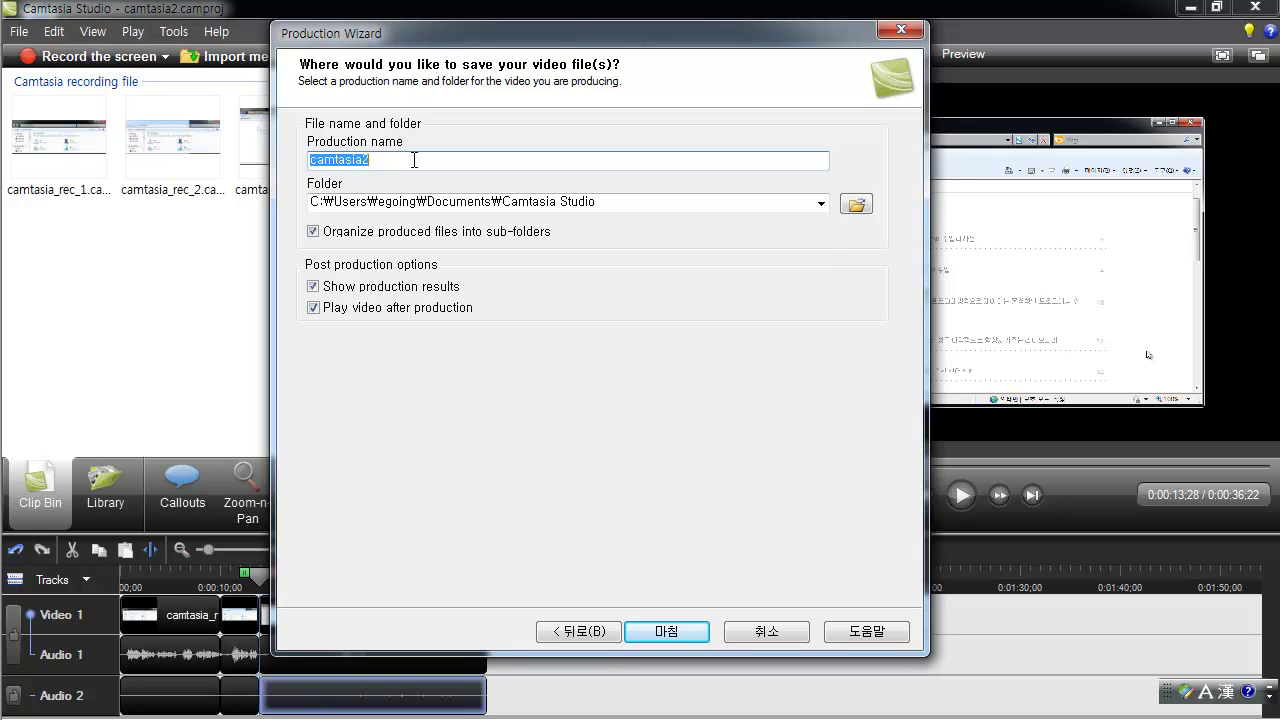
- Set the output location to the Desktop with the production name camtasia2.mp4 and produce the video
{"action": "left_click", "coordinate": [414, 160]}
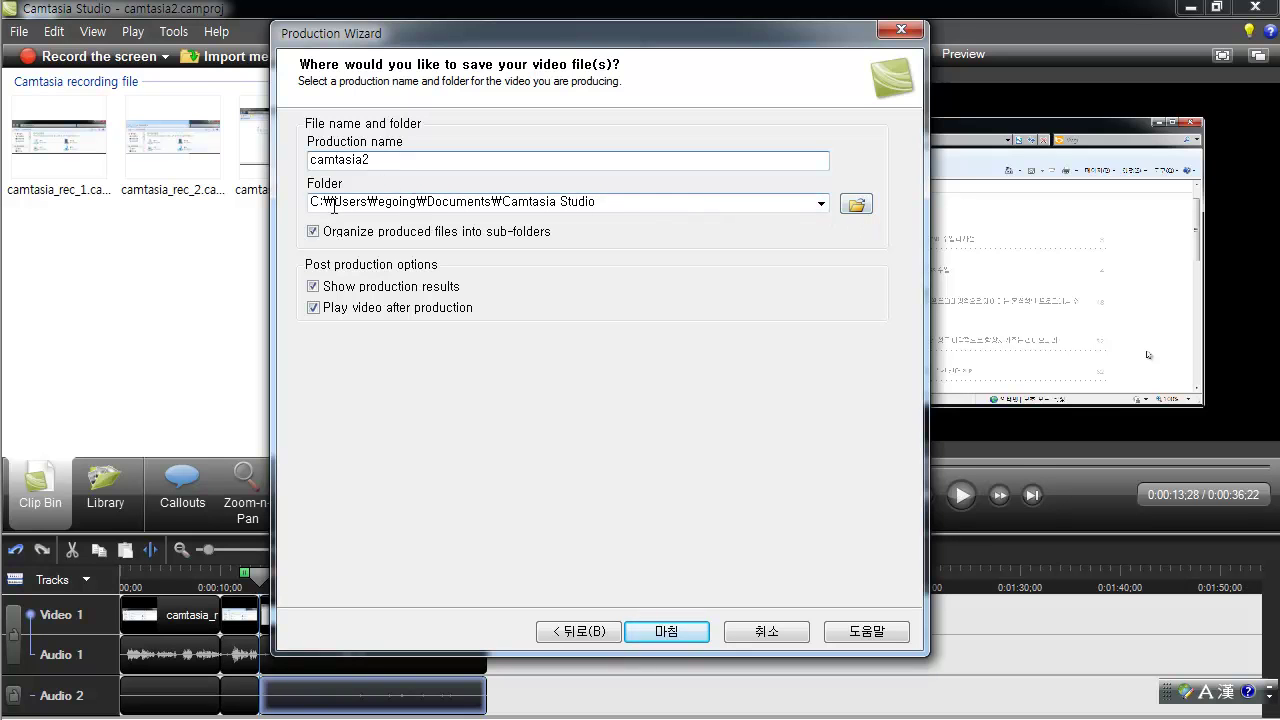
{"action": "left_click_drag", "start_coordinate": [314, 202], "coordinate": [596, 204]}
{"action": "left_click", "coordinate": [605, 211]}
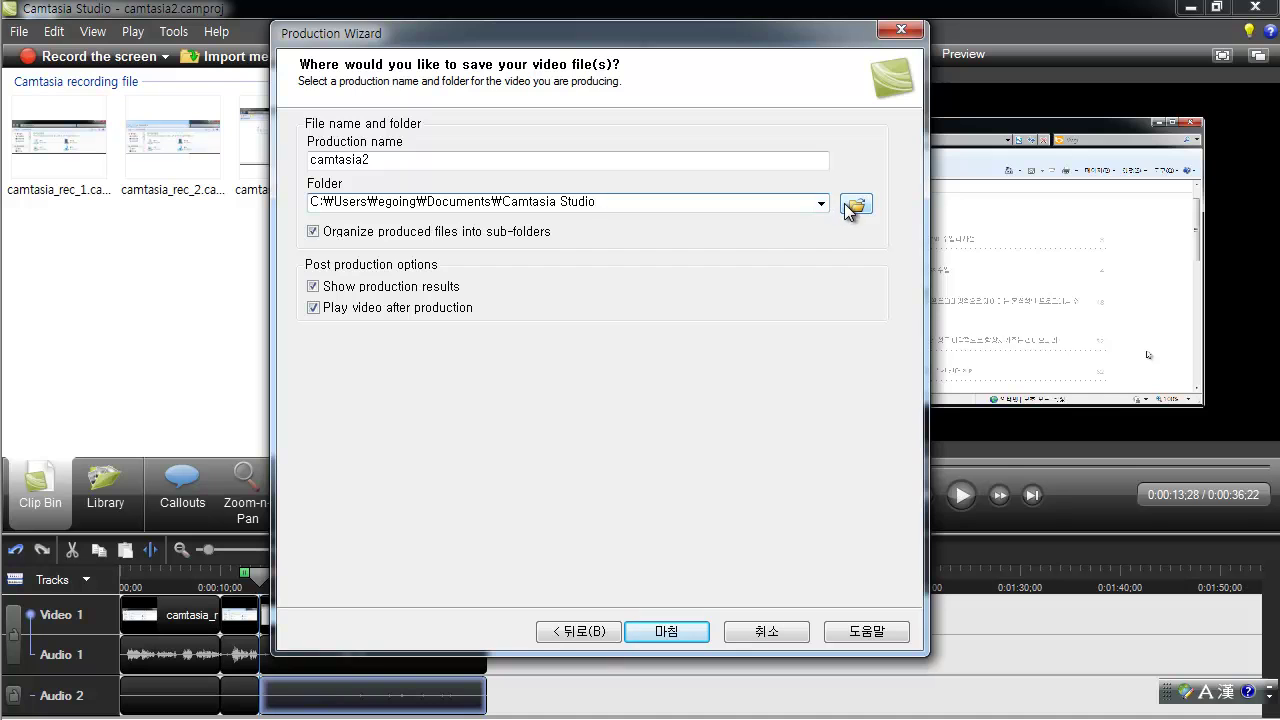
{"action": "left_click", "coordinate": [853, 206]}
{"action": "left_click", "coordinate": [358, 242]}
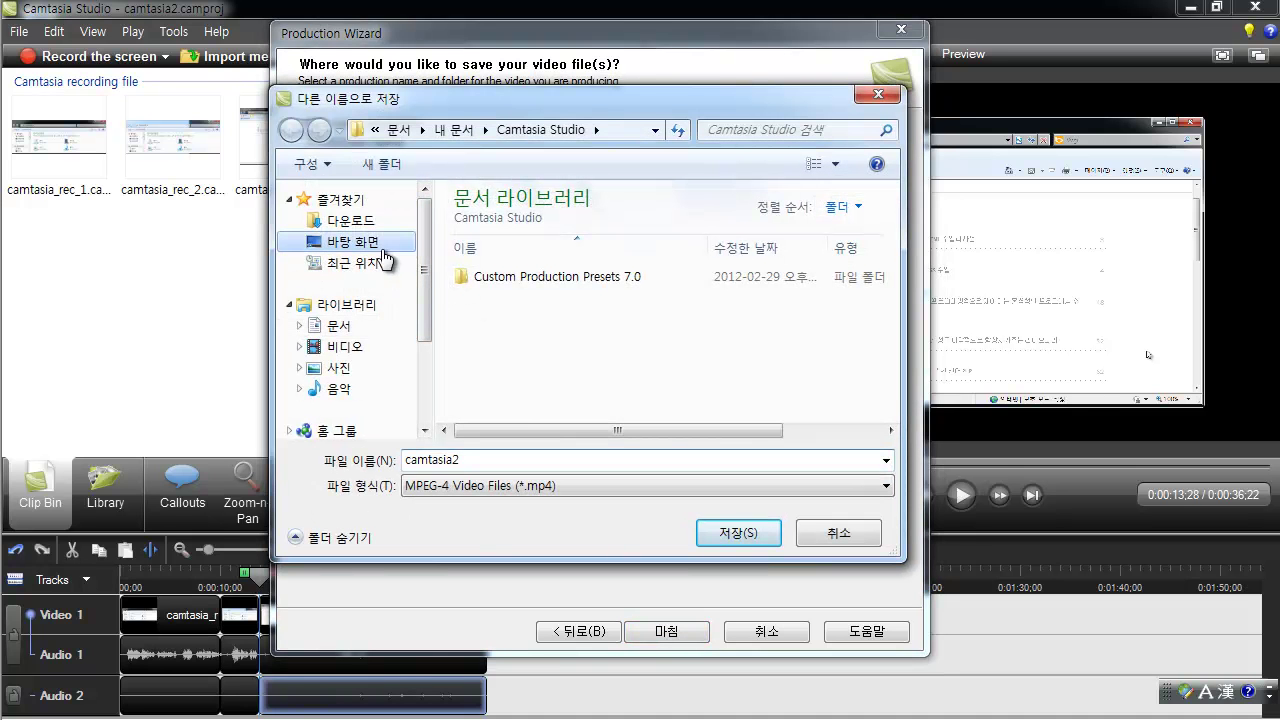
{"action": "left_click", "coordinate": [716, 540]}
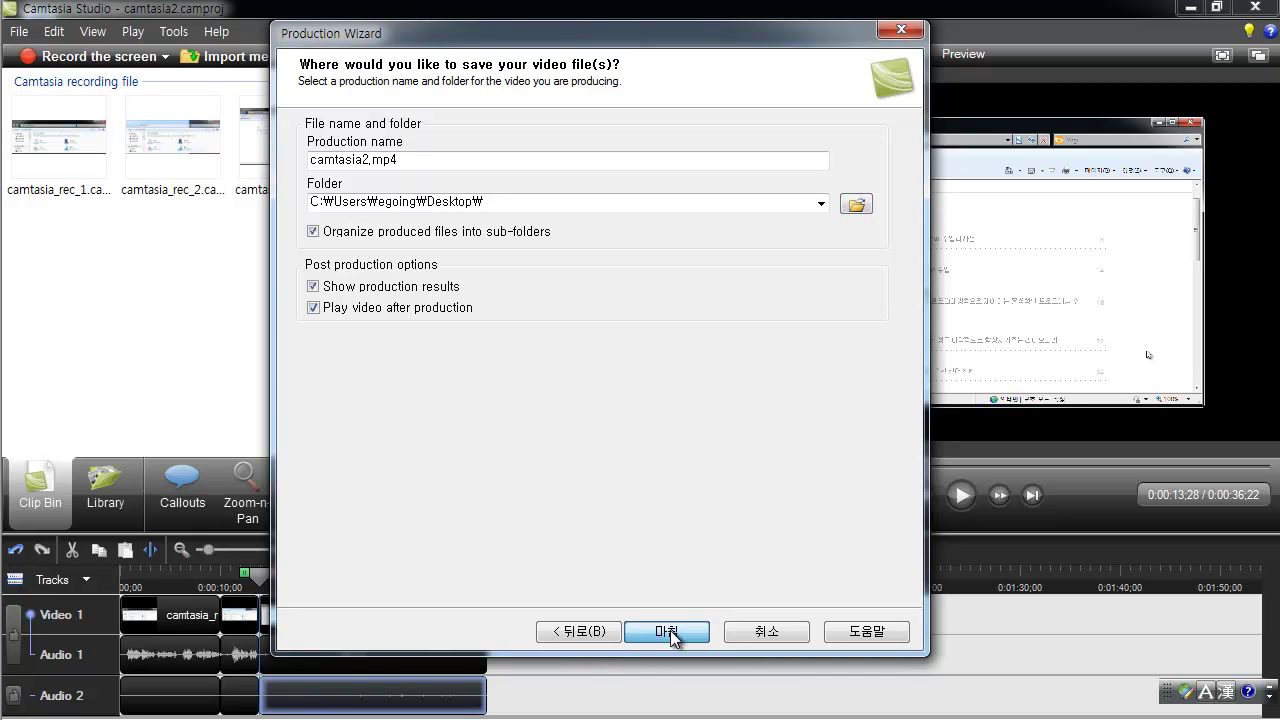
{"action": "left_click", "coordinate": [668, 631]}
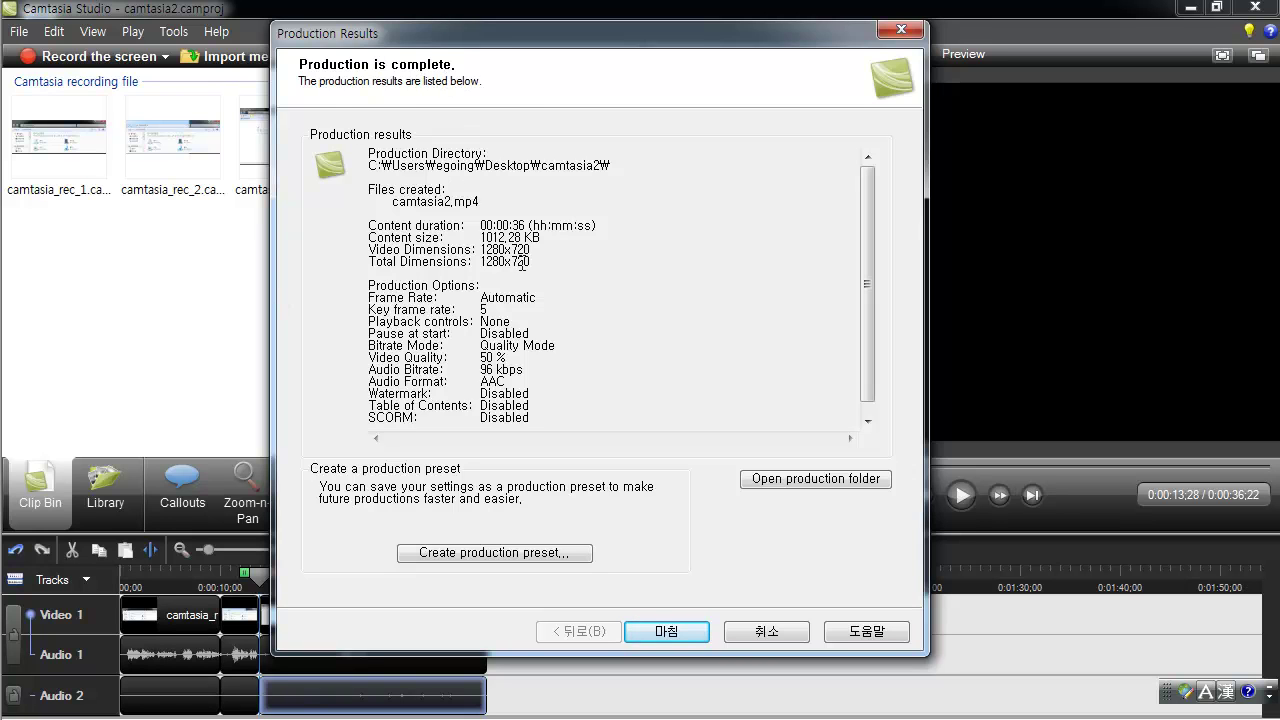
- Review the production results, including the content duration, size and video dimensions
{"action": "scroll", "coordinate": [484, 200], "scroll_direction": "down", "scroll_amount": 1}
{"action": "scroll", "coordinate": [498, 350], "scroll_direction": "up", "scroll_amount": 1}
{"action": "scroll", "coordinate": [502, 345], "scroll_direction": "down", "scroll_amount": 1}
{"action": "scroll", "coordinate": [502, 348], "scroll_direction": "up", "scroll_amount": 1}
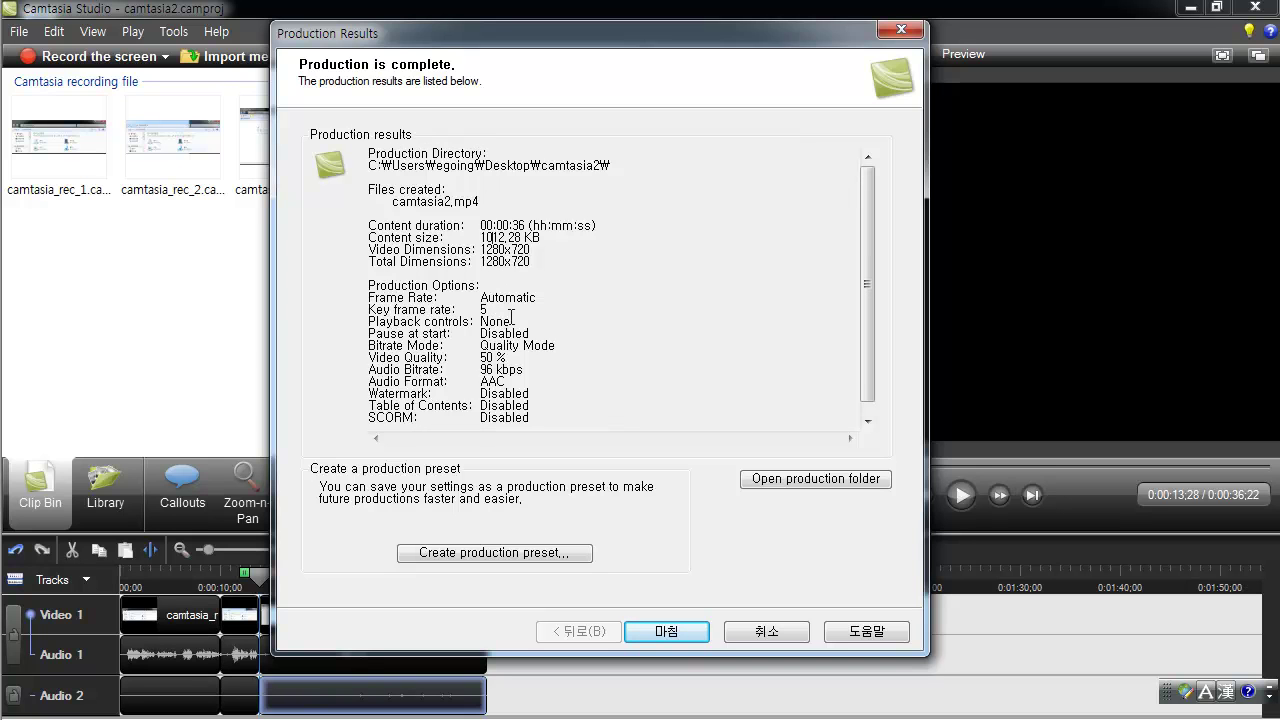
- Open the production folder from the results and maximize its window
{"action": "left_click", "coordinate": [813, 485]}
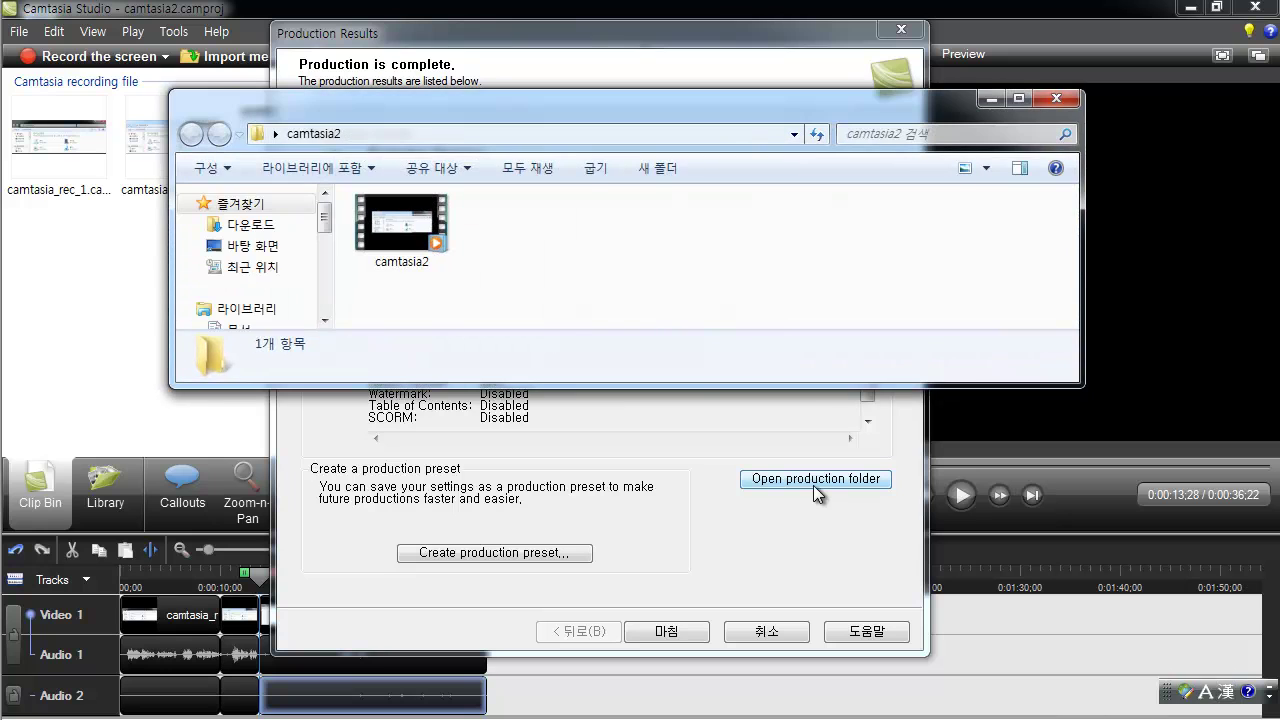
{"action": "double_click", "coordinate": [590, 112]}
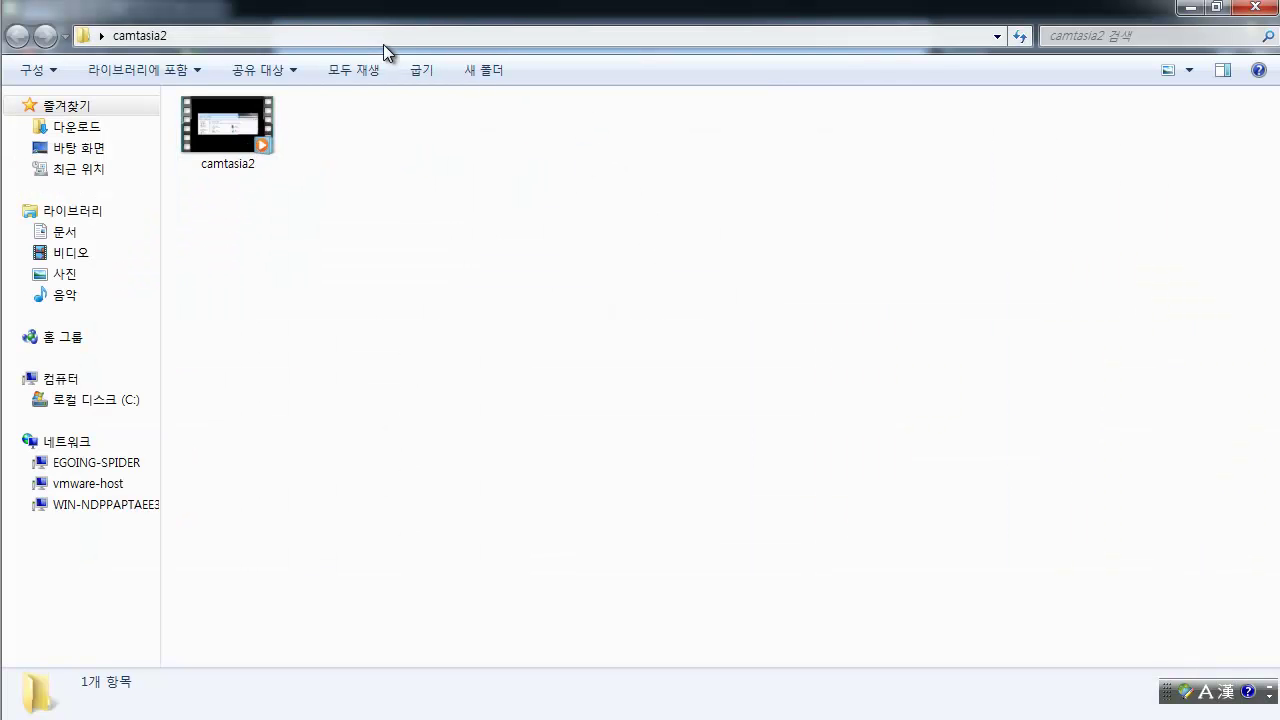
{"action": "left_click_drag", "start_coordinate": [412, 18], "coordinate": [713, 382]}
{"action": "double_click", "coordinate": [713, 386]}
- Play the produced camtasia2 video at a lower volume, closing the player and the production results once it is checked
{"action": "double_click", "coordinate": [228, 125]}
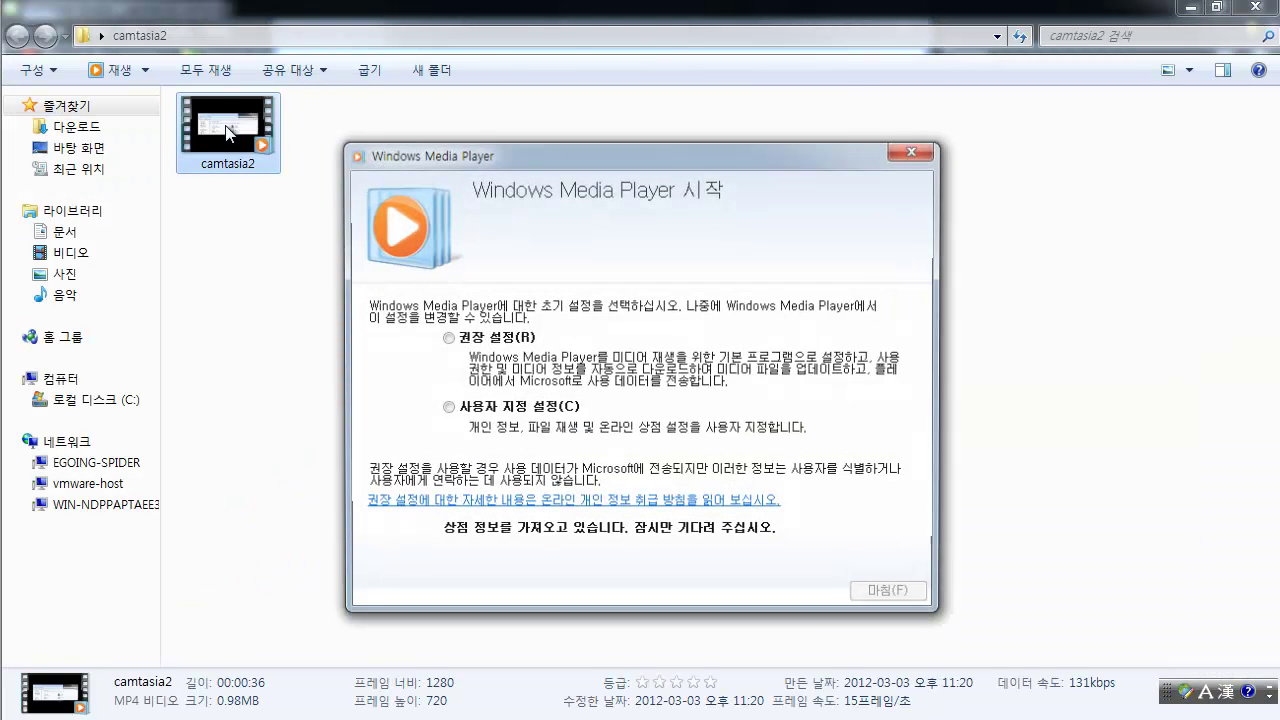
{"action": "key", "text": "Escape"}
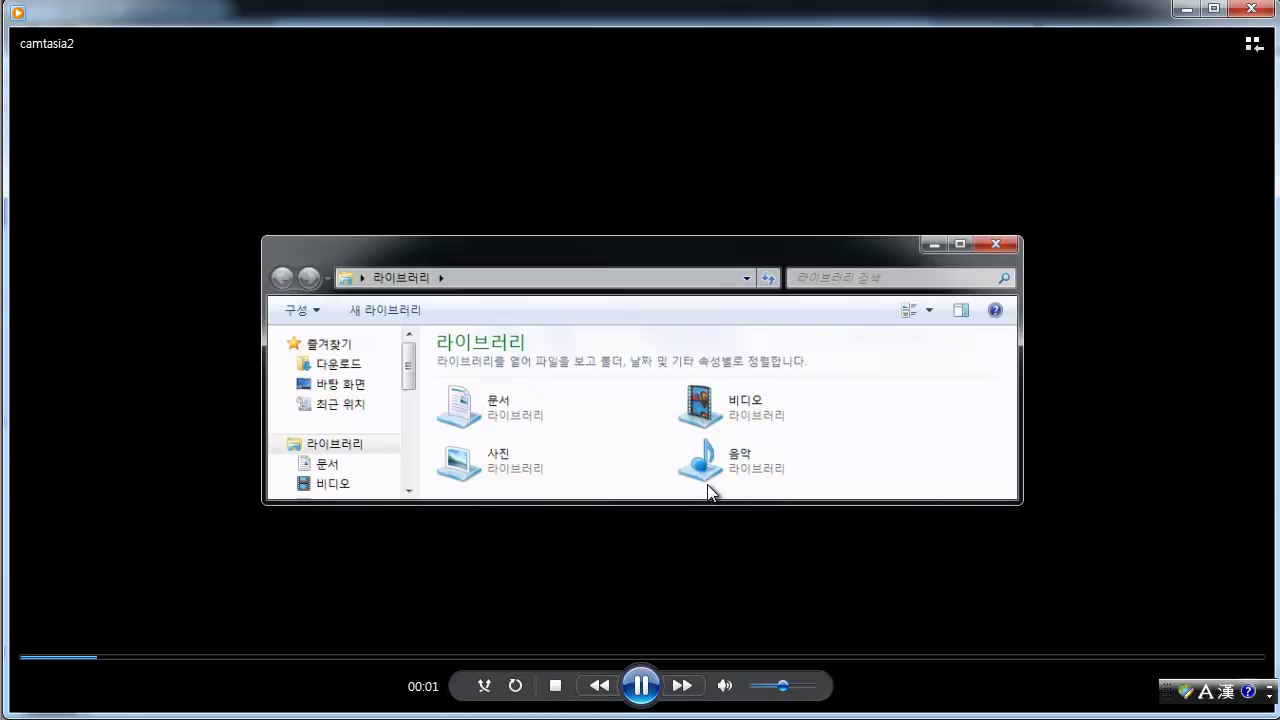
{"action": "left_click_drag", "start_coordinate": [783, 686], "coordinate": [760, 686]}
{"action": "left_click", "coordinate": [1250, 8]}
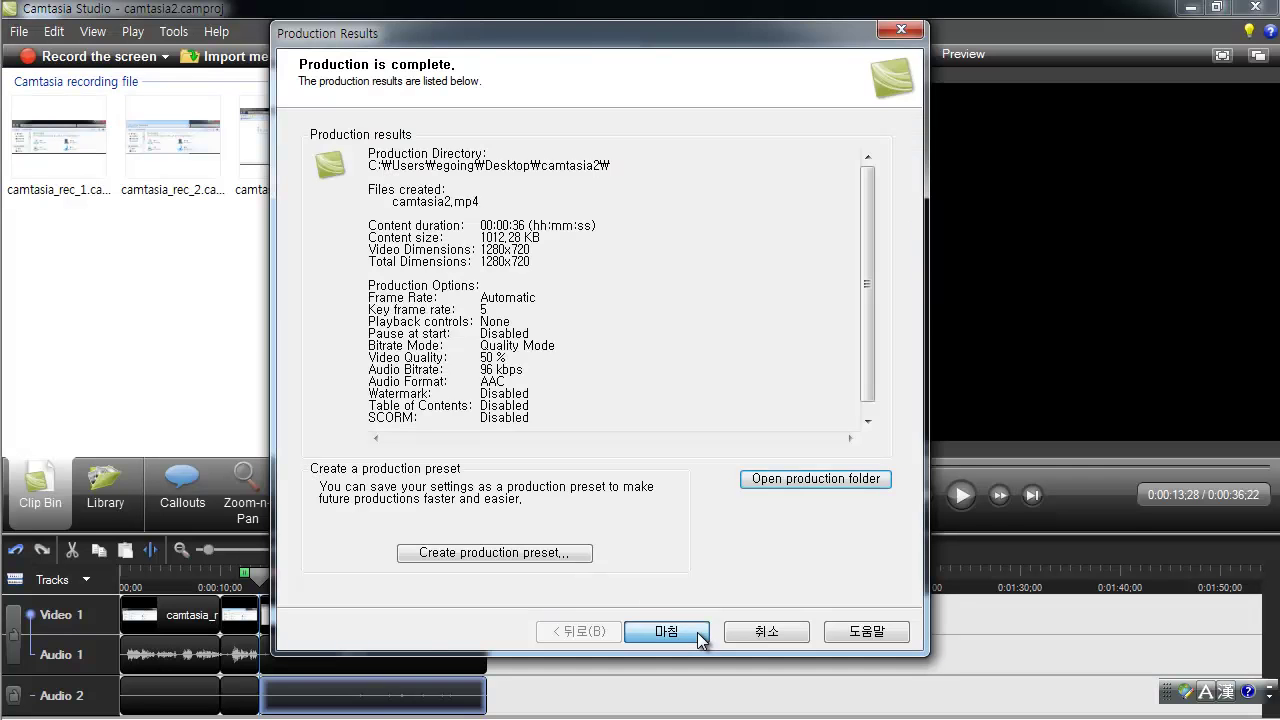
{"action": "left_click", "coordinate": [695, 636]}
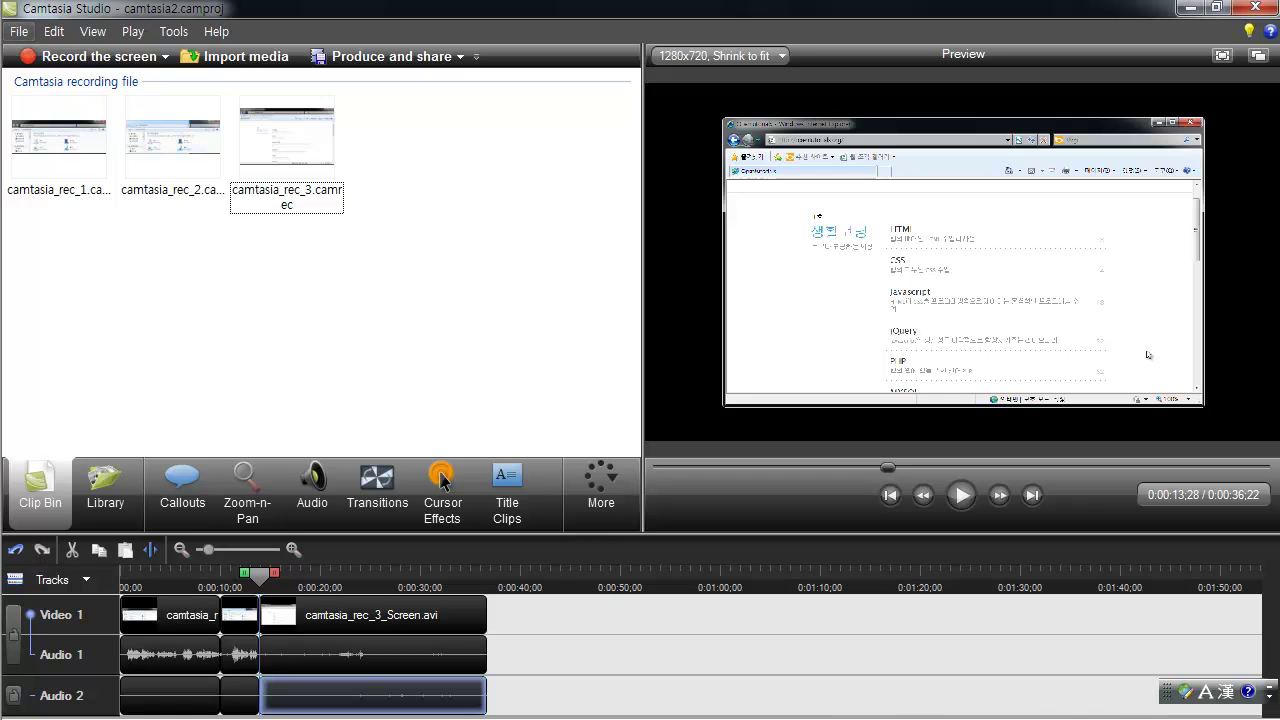
- Add camtasia, camtasia_rec_1, camtasia_rec_2, camtasia_rec_3, camtasia2 and 캠타시아 to a new batch production
{"action": "left_click", "coordinate": [172, 38]}
{"action": "mouse_move", "coordinate": [259, 360]}
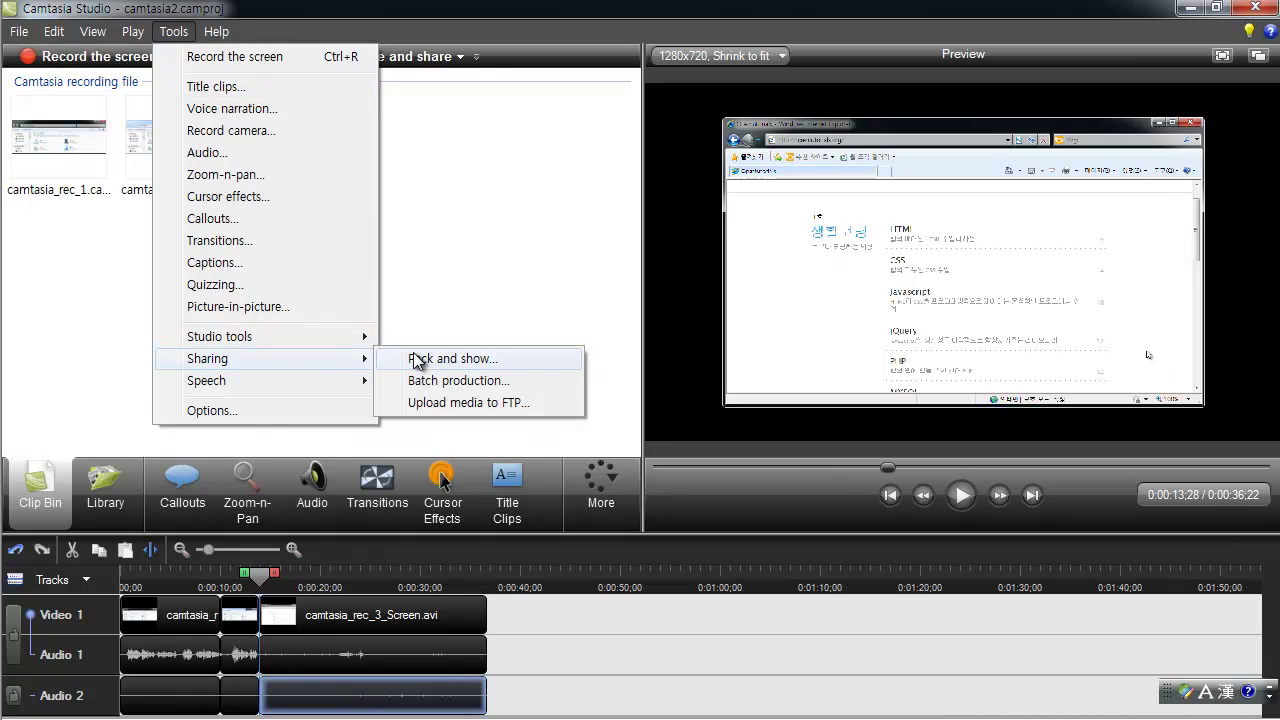
{"action": "left_click", "coordinate": [482, 383]}
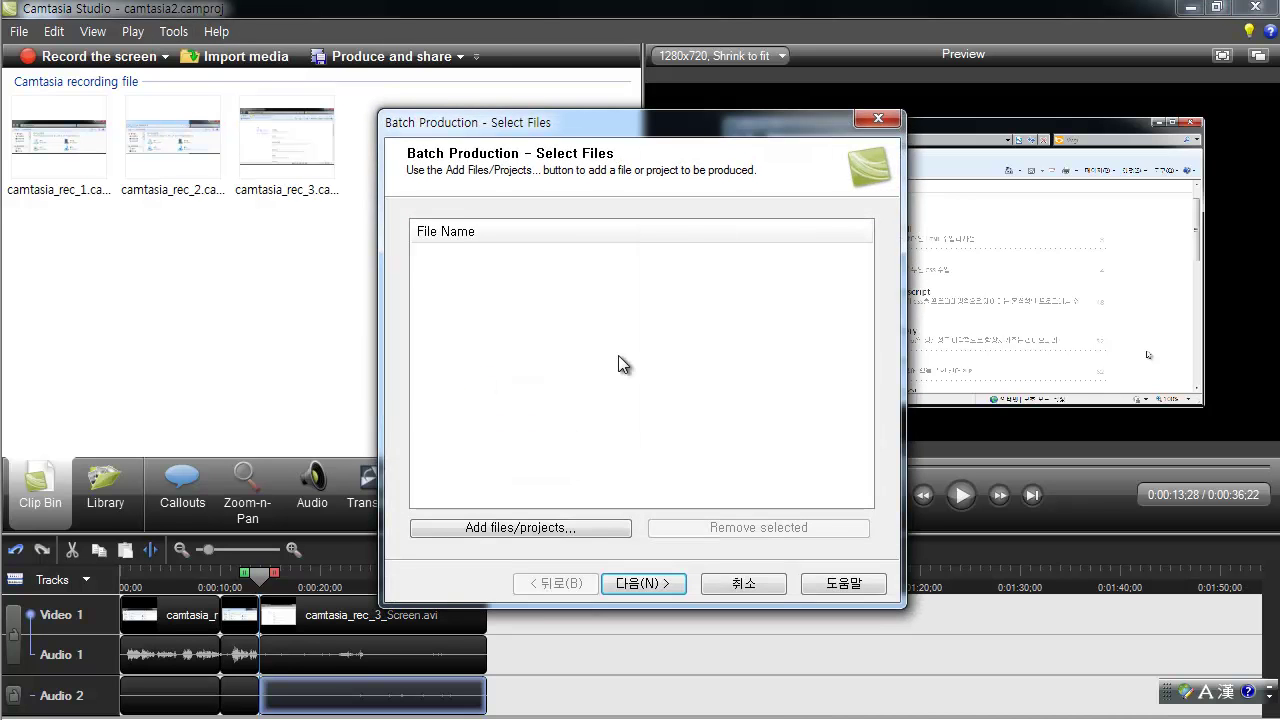
{"action": "left_click", "coordinate": [493, 537]}
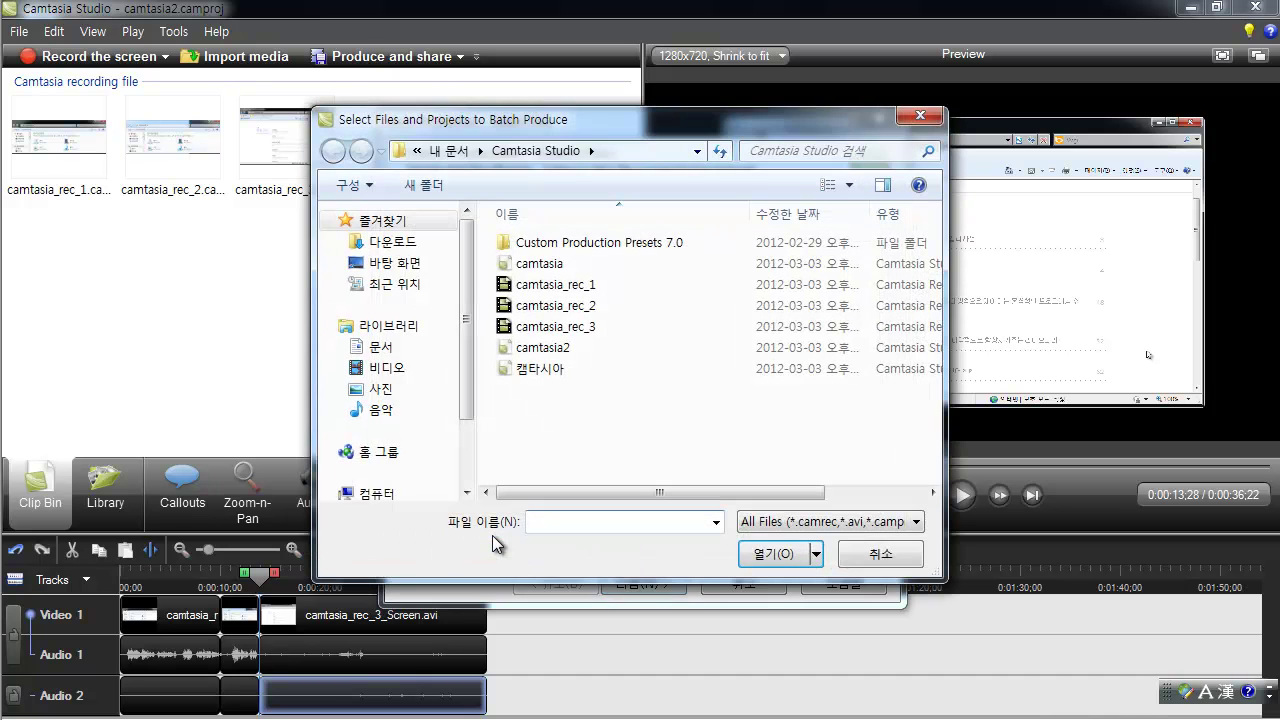
{"action": "left_click", "coordinate": [583, 286]}
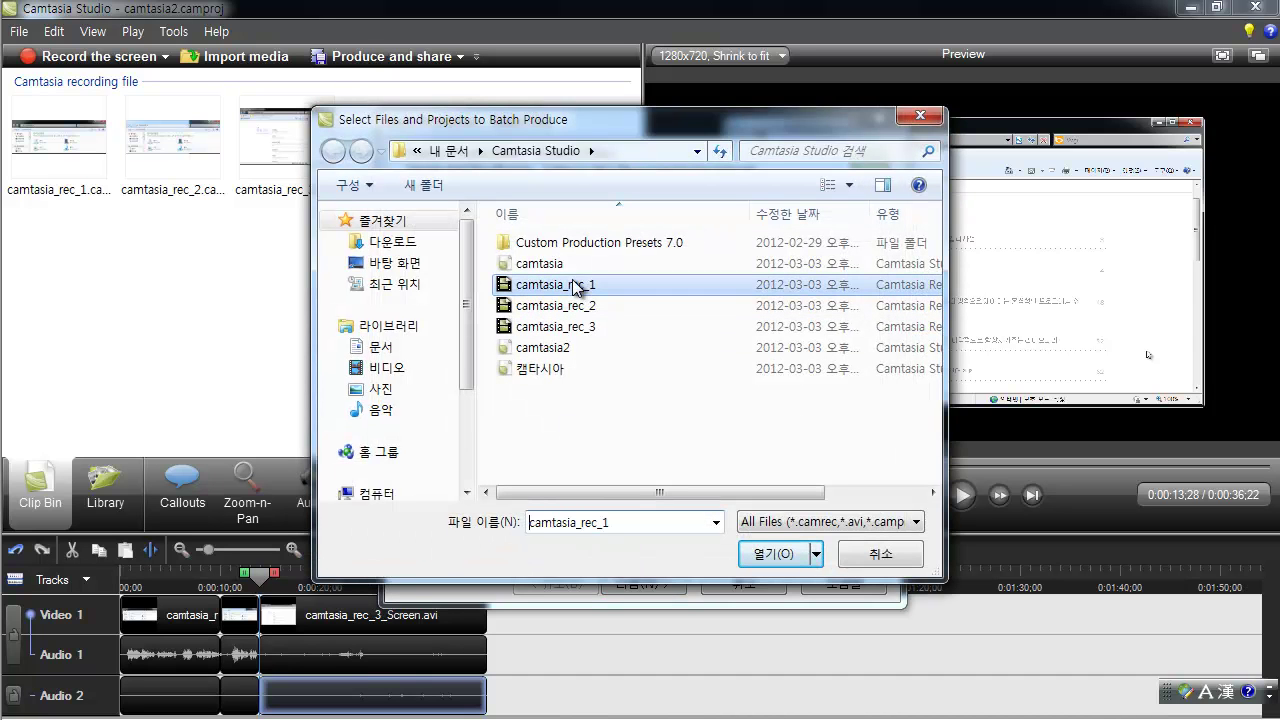
{"action": "left_click", "coordinate": [575, 266]}
{"action": "left_click", "coordinate": [574, 349], "text": "ctrl"}
{"action": "left_click", "coordinate": [572, 370], "text": "ctrl"}
{"action": "left_click", "coordinate": [578, 326], "text": "ctrl"}
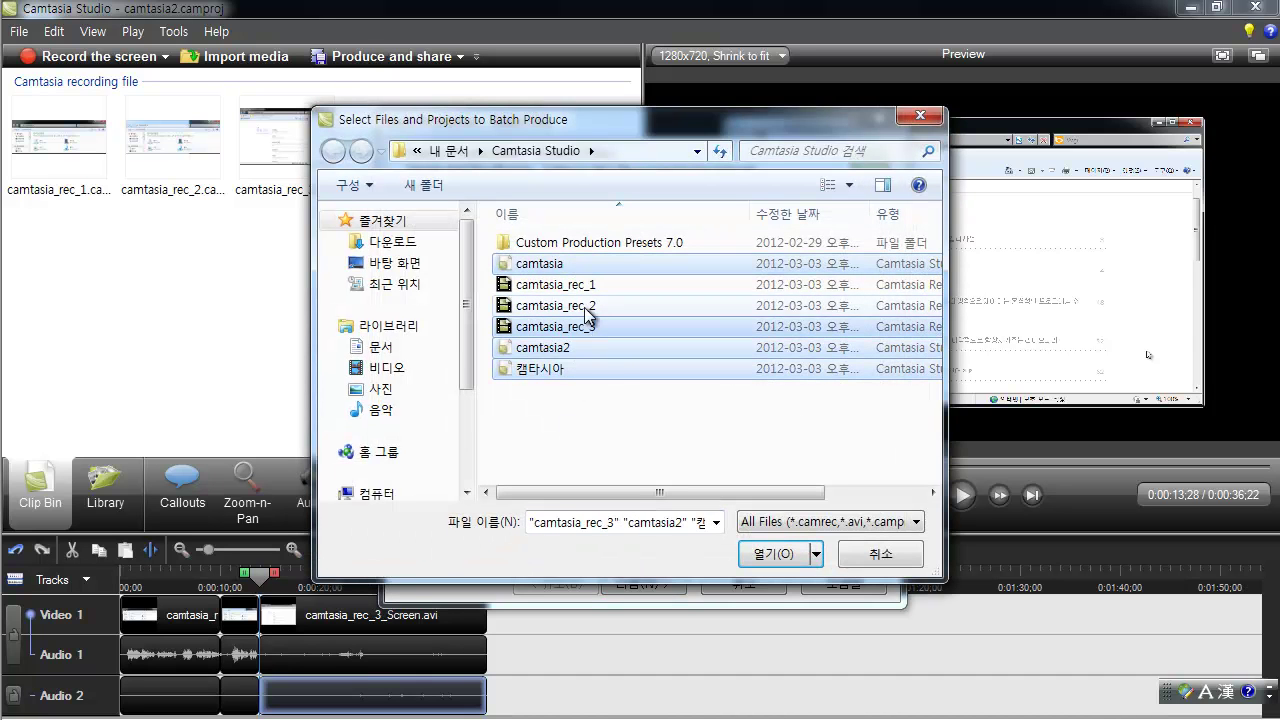
{"action": "left_click", "coordinate": [580, 306], "text": "ctrl"}
{"action": "left_click", "coordinate": [586, 287], "text": "ctrl"}
{"action": "left_click", "coordinate": [781, 556]}
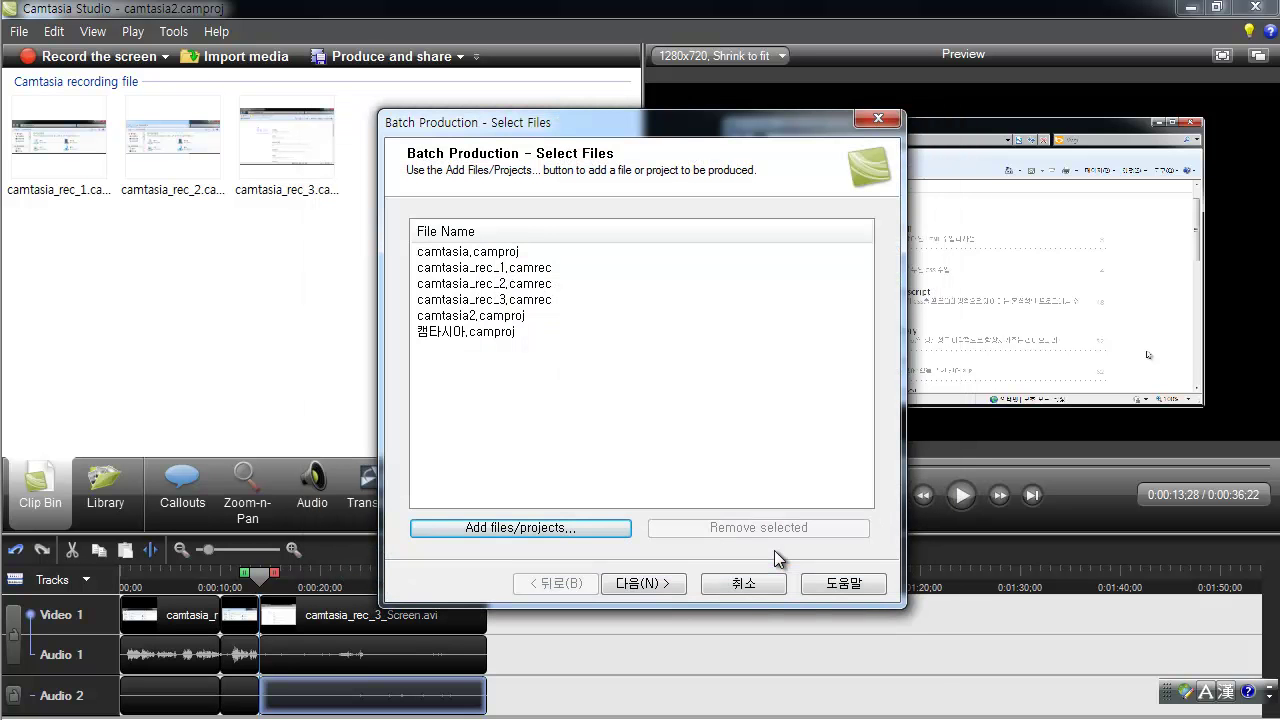
- Apply the HD preset to all files in the batch and run the batch production with the Desktop as output folder
{"action": "left_click", "coordinate": [668, 583]}
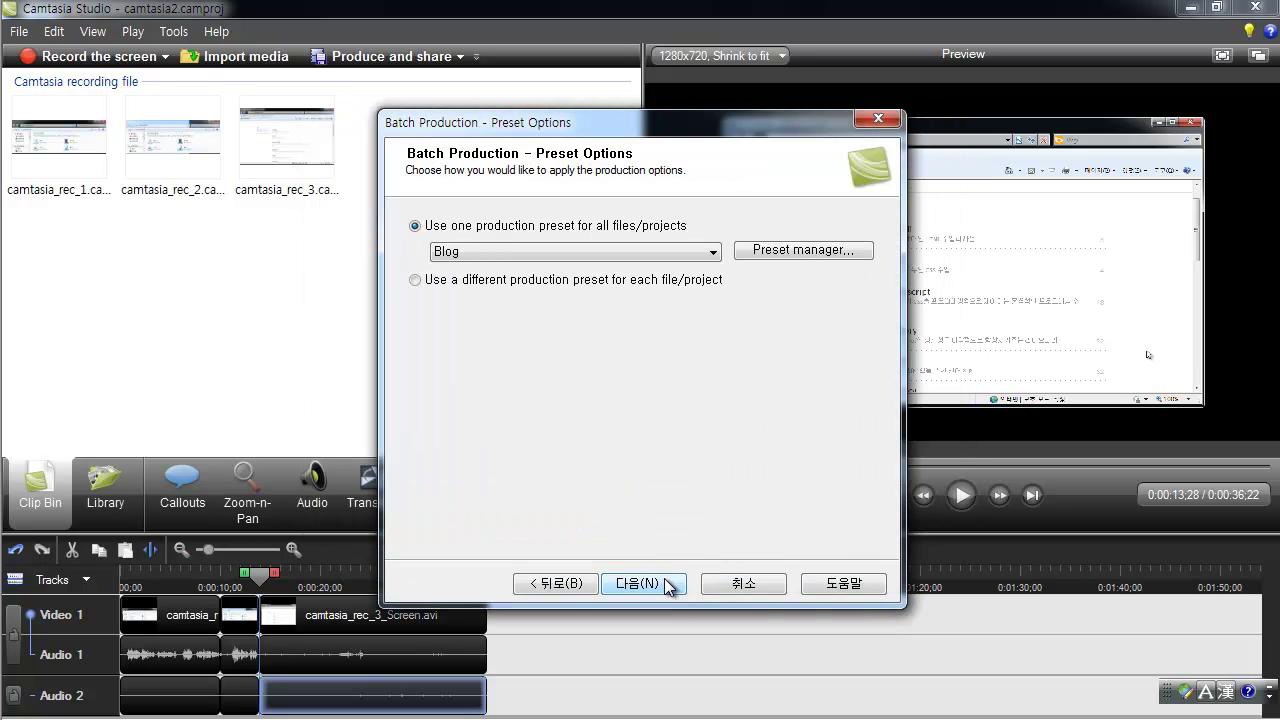
{"action": "left_click", "coordinate": [515, 247]}
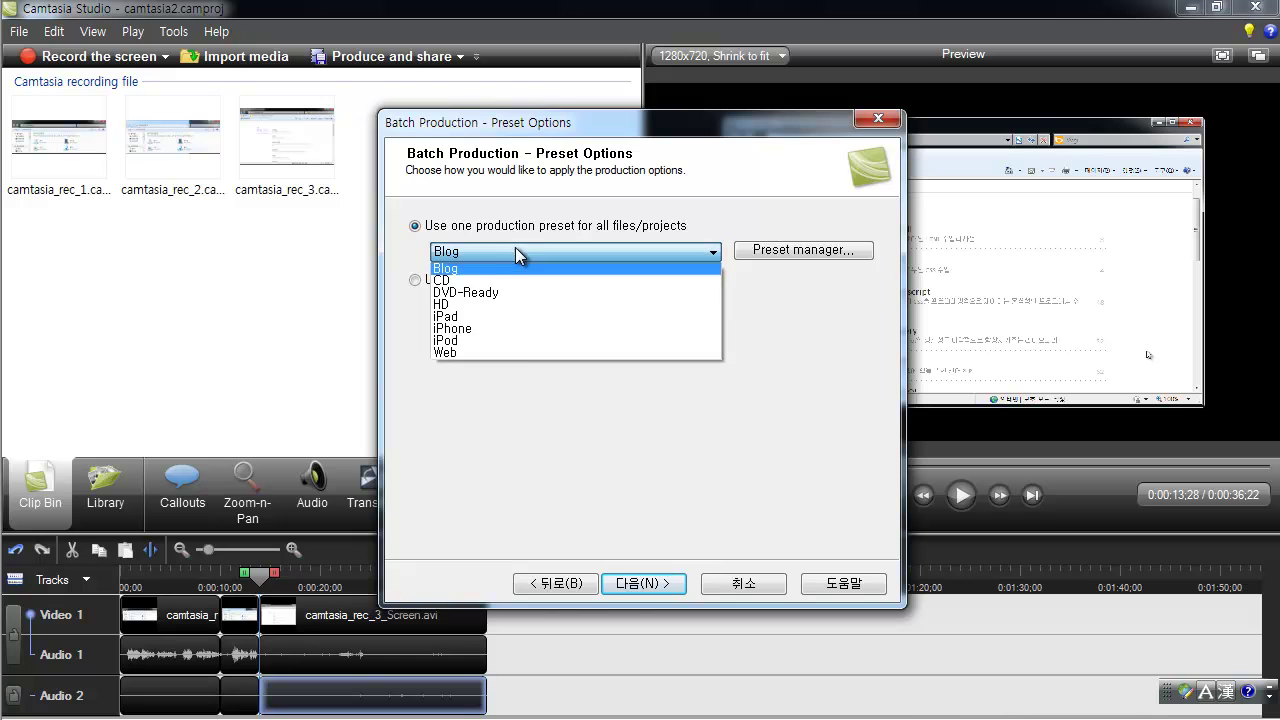
{"action": "left_click", "coordinate": [518, 303]}
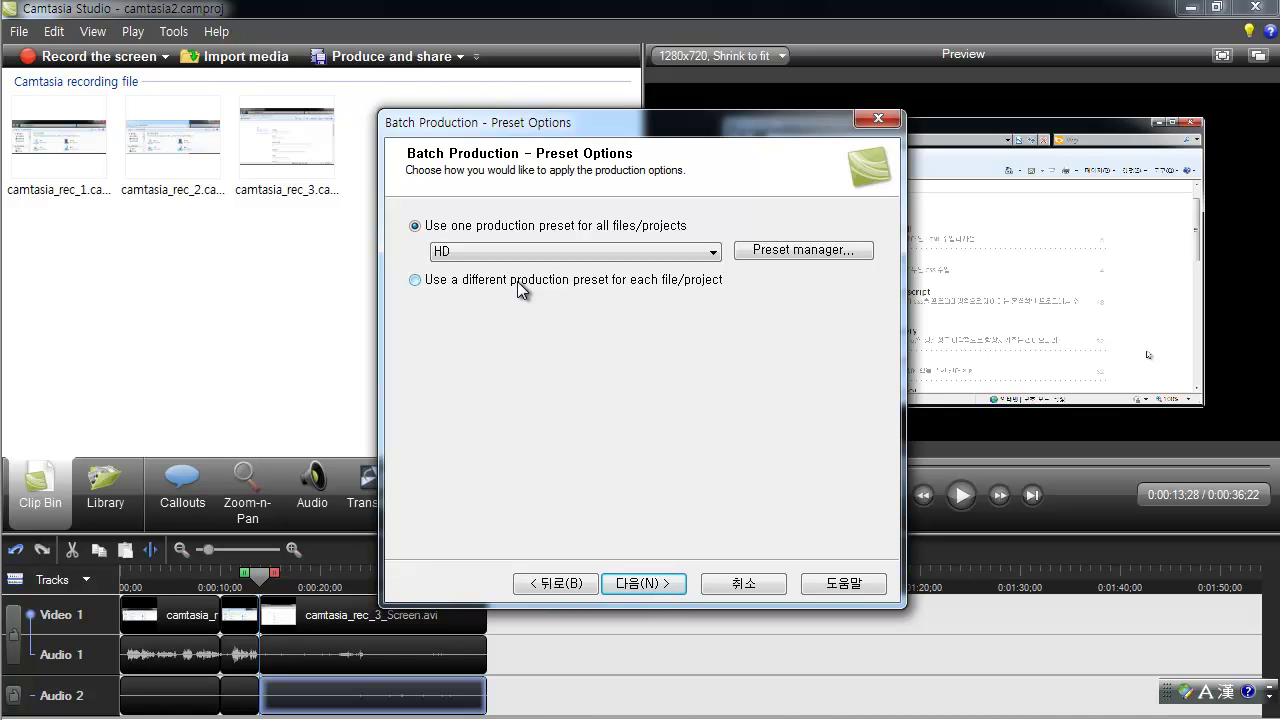
{"action": "left_click", "coordinate": [519, 281]}
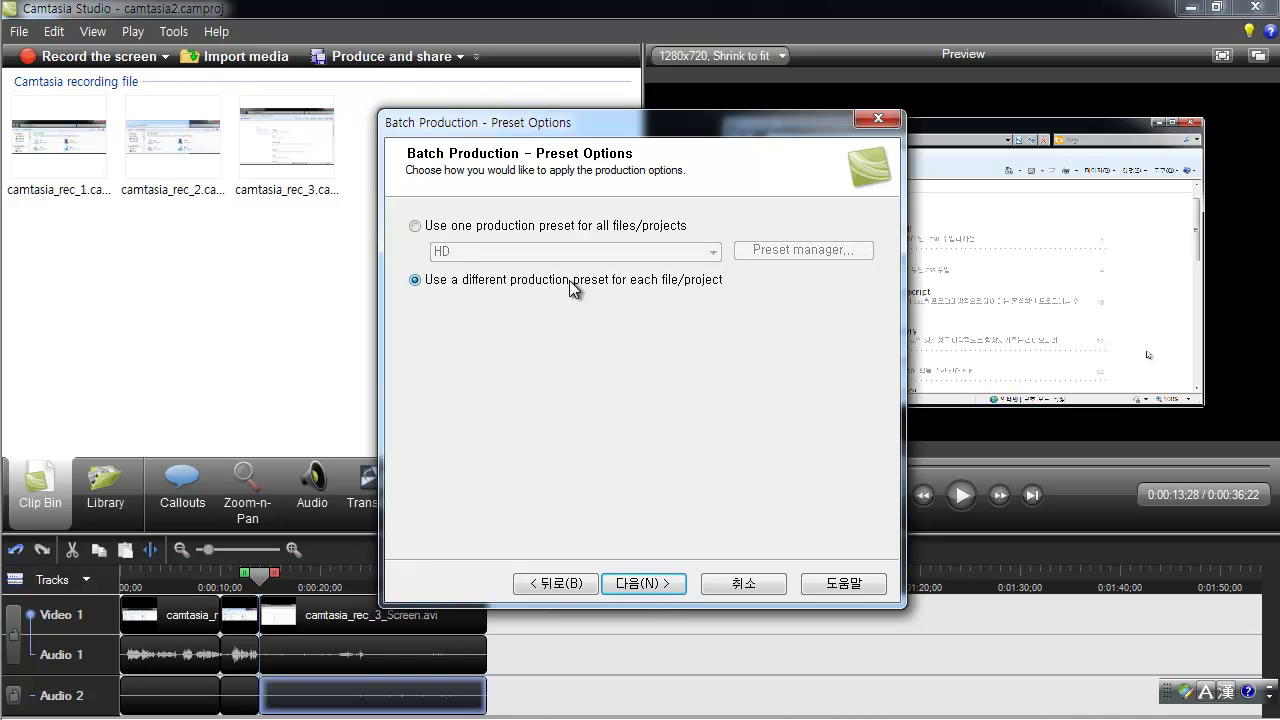
{"action": "left_click", "coordinate": [574, 229]}
{"action": "left_click", "coordinate": [646, 585]}
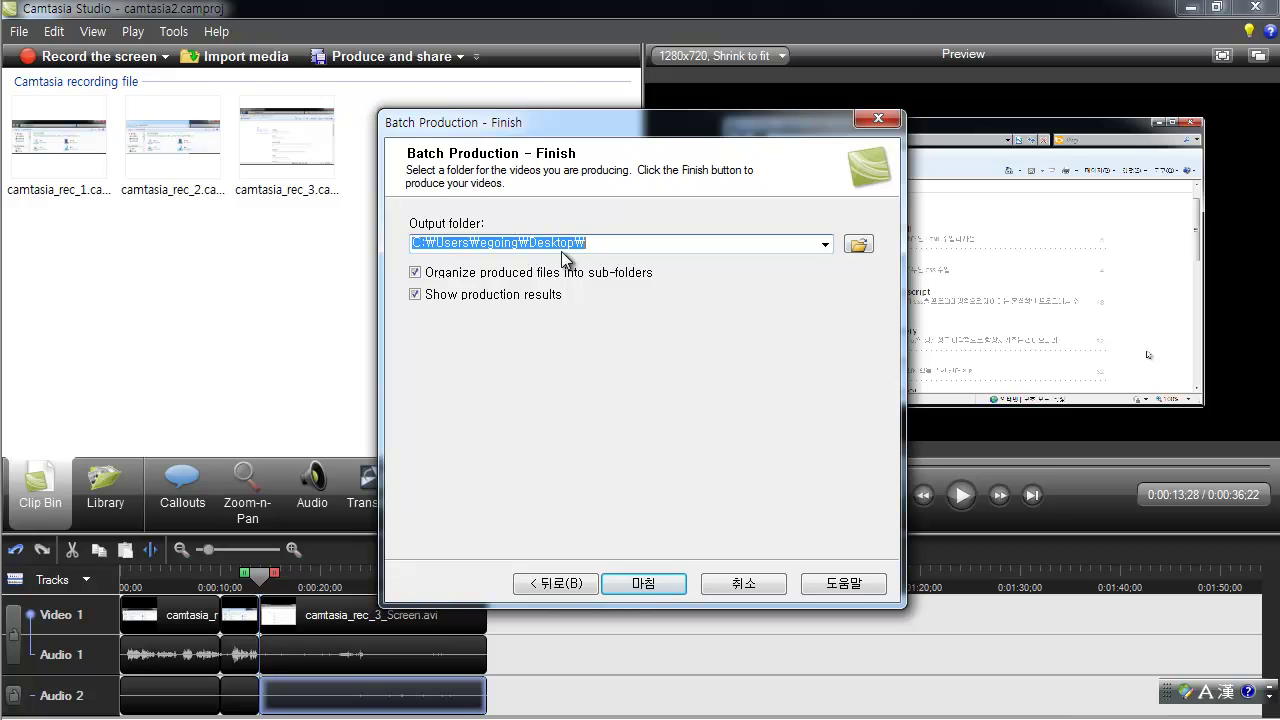
{"action": "left_click", "coordinate": [662, 586]}
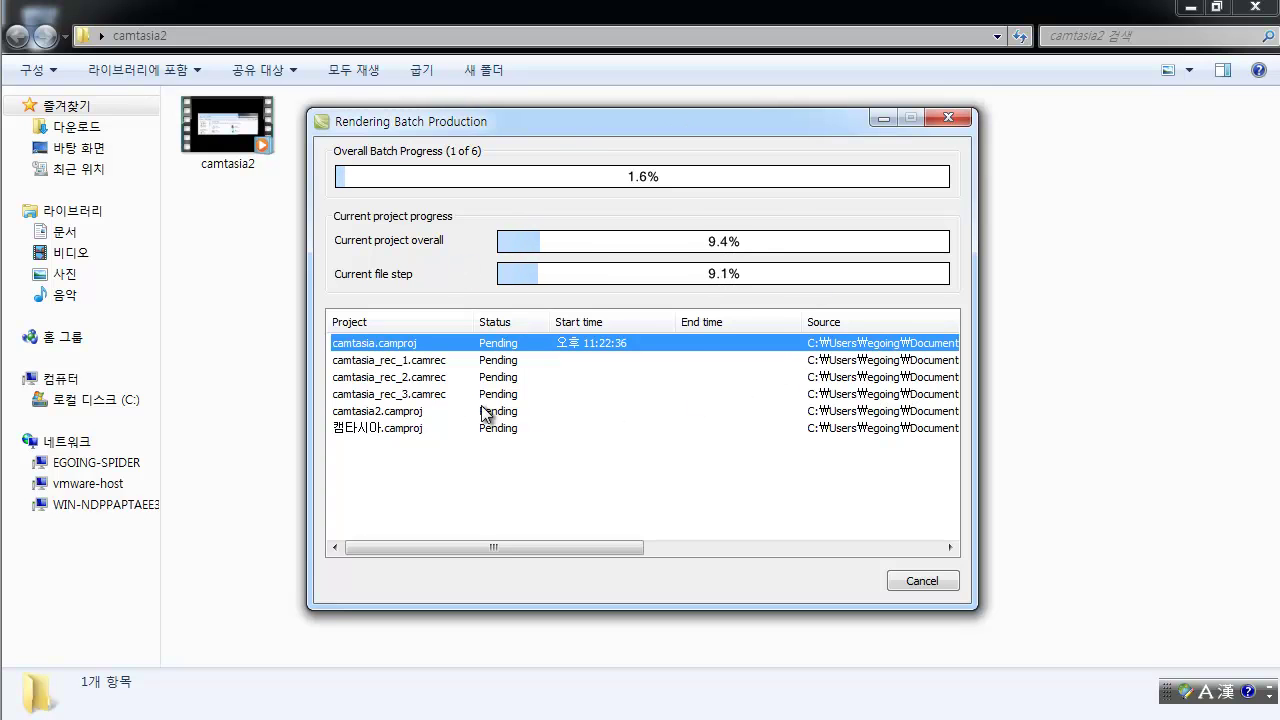
- Examine the queued files and projects in the batch rendering list while they are being processed
{"action": "left_click", "coordinate": [418, 362]}
{"action": "left_click", "coordinate": [420, 379]}
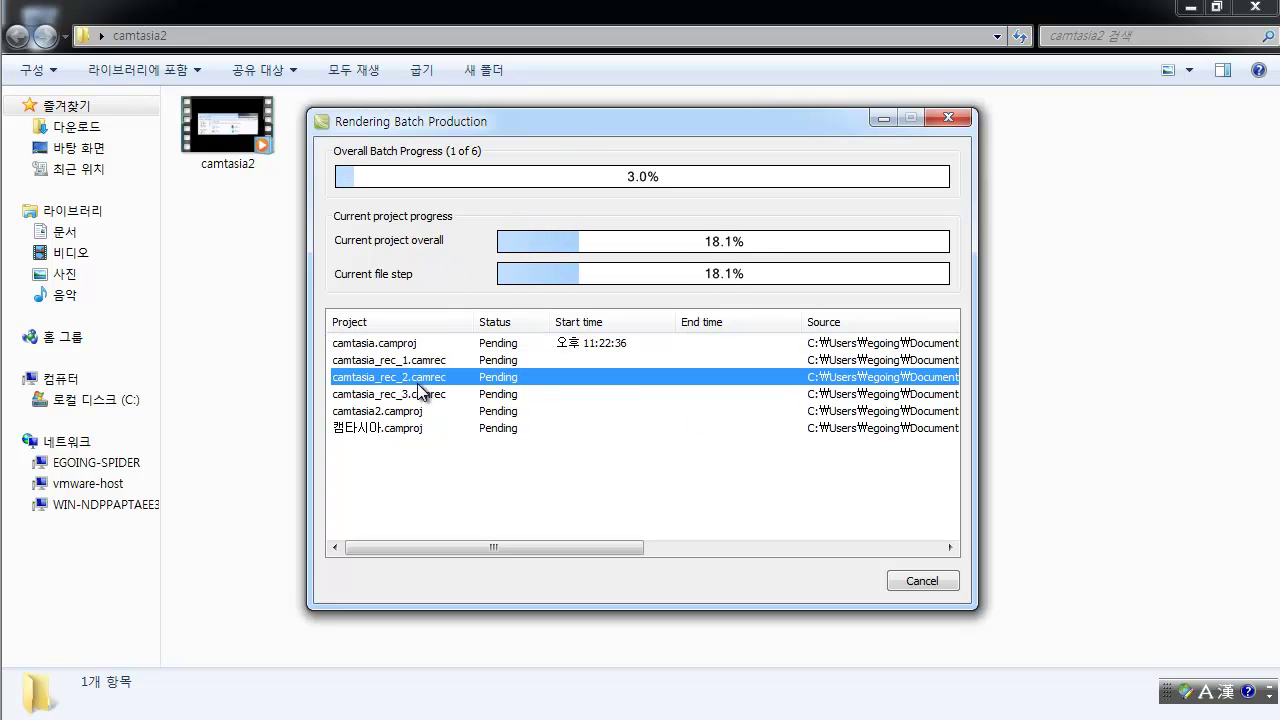
{"action": "left_click", "coordinate": [423, 394]}
{"action": "left_click", "coordinate": [420, 411]}
{"action": "left_click", "coordinate": [418, 428]}
{"action": "left_click", "coordinate": [413, 394]}
{"action": "left_click", "coordinate": [421, 362]}
{"action": "left_click", "coordinate": [425, 344]}
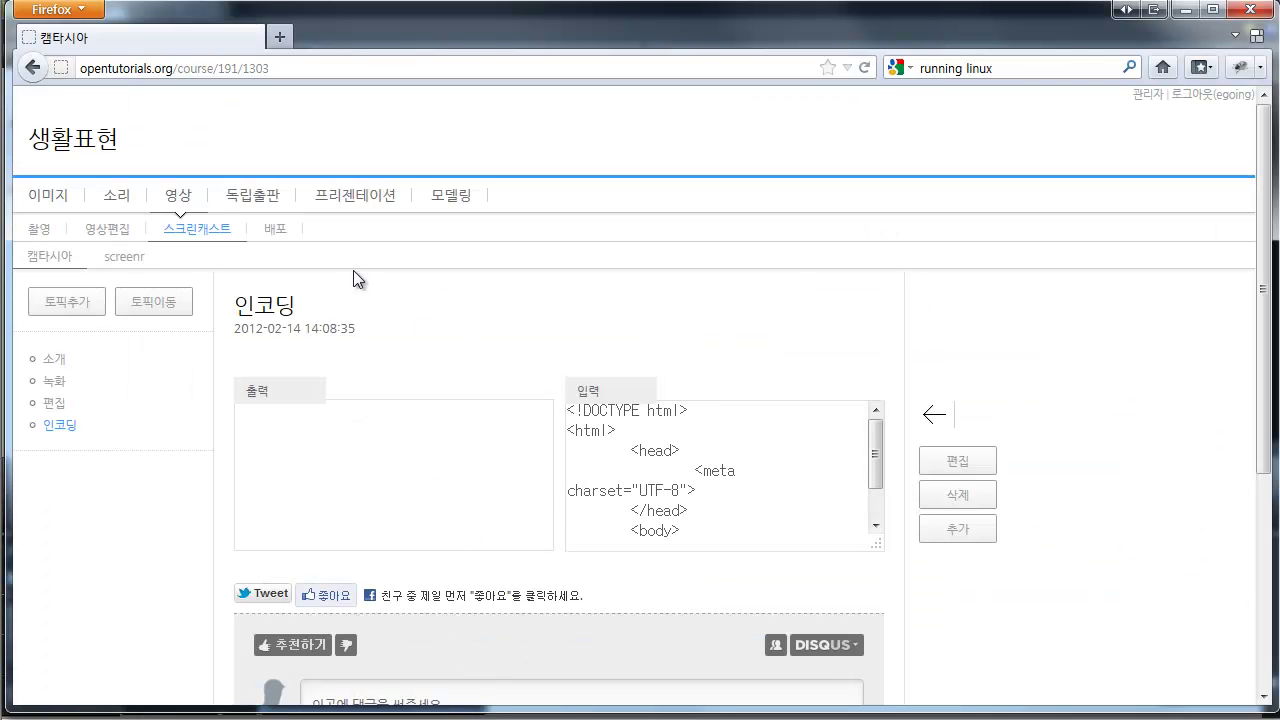
- Switch to Firefox and open the 배포 section of the opentutorials.org course
{"action": "left_click", "coordinate": [277, 240]}
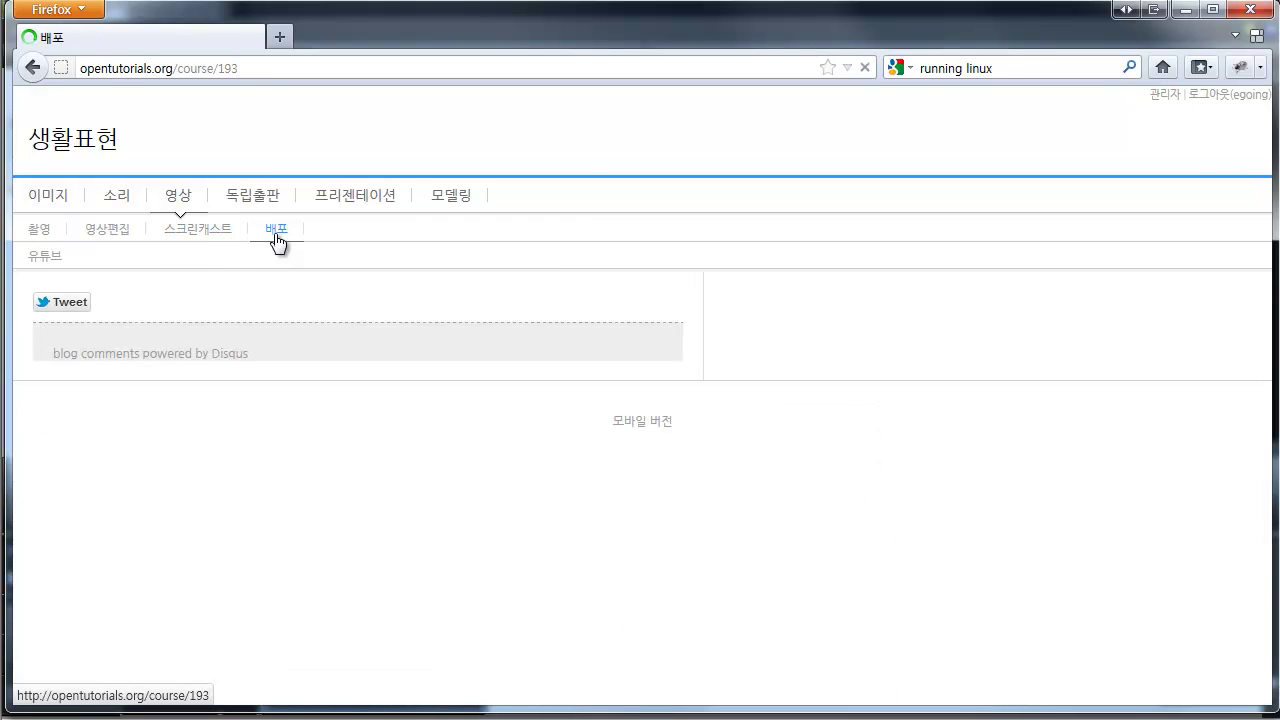